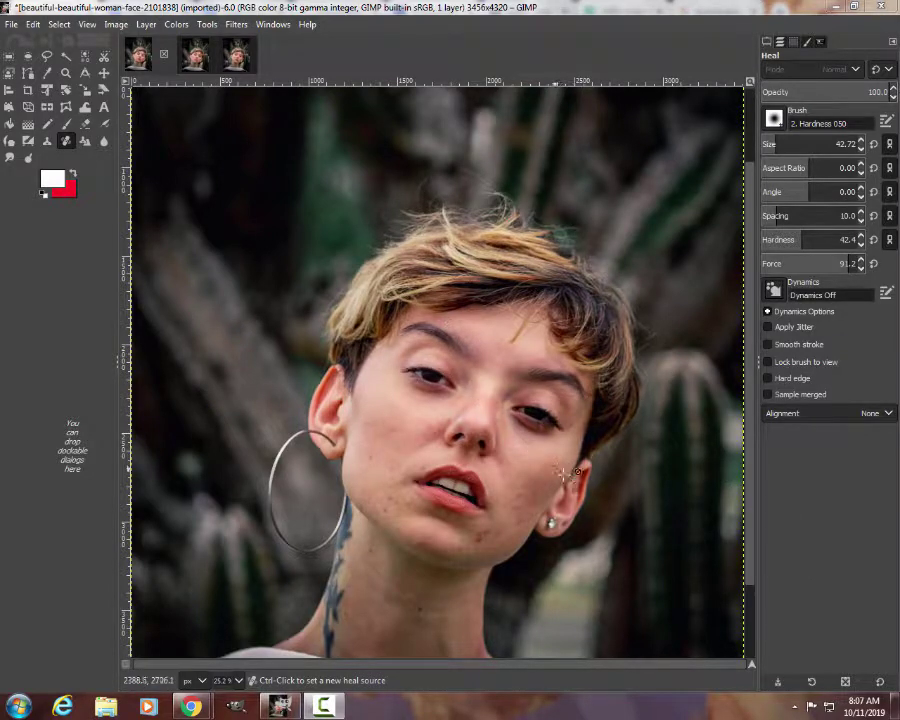
Step: Zoom and pan around the face in the first open portrait copy
right_click(705, 405)
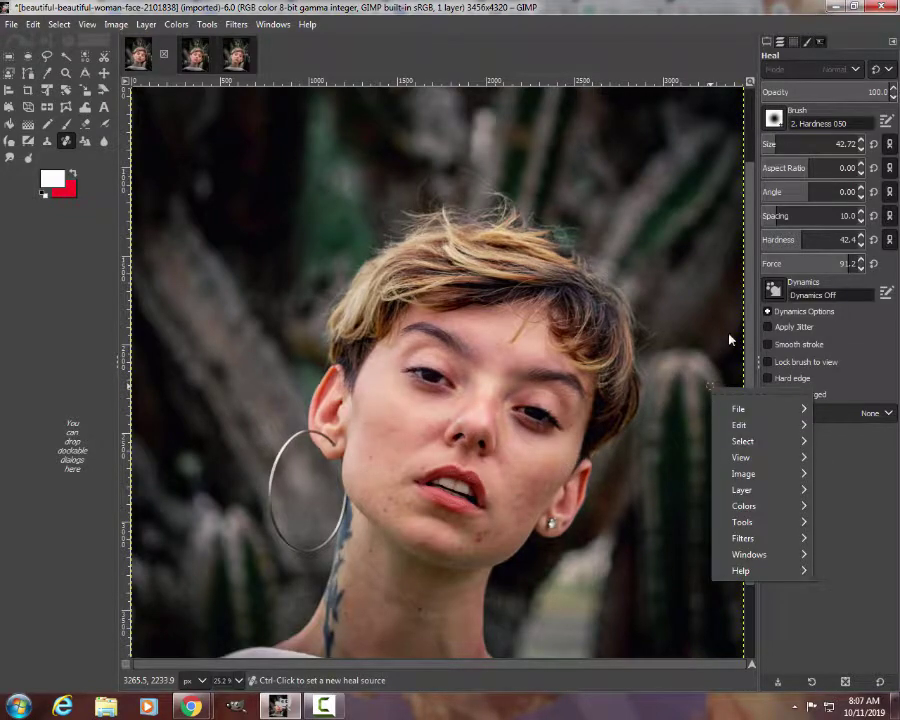
key(Escape)
scroll(626, 424, up, 3)
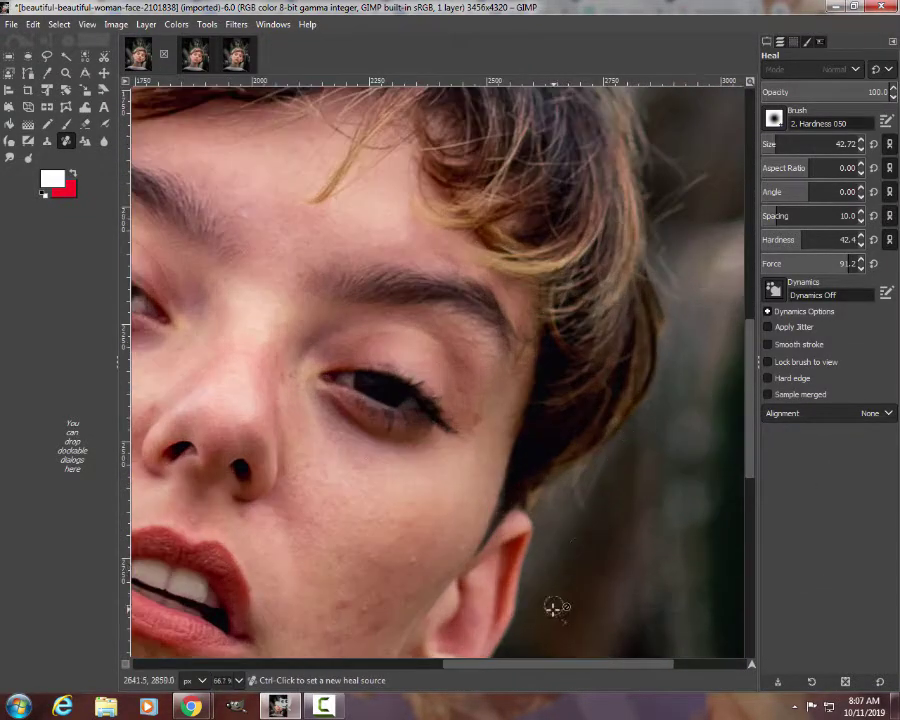
drag(561, 664, 432, 664)
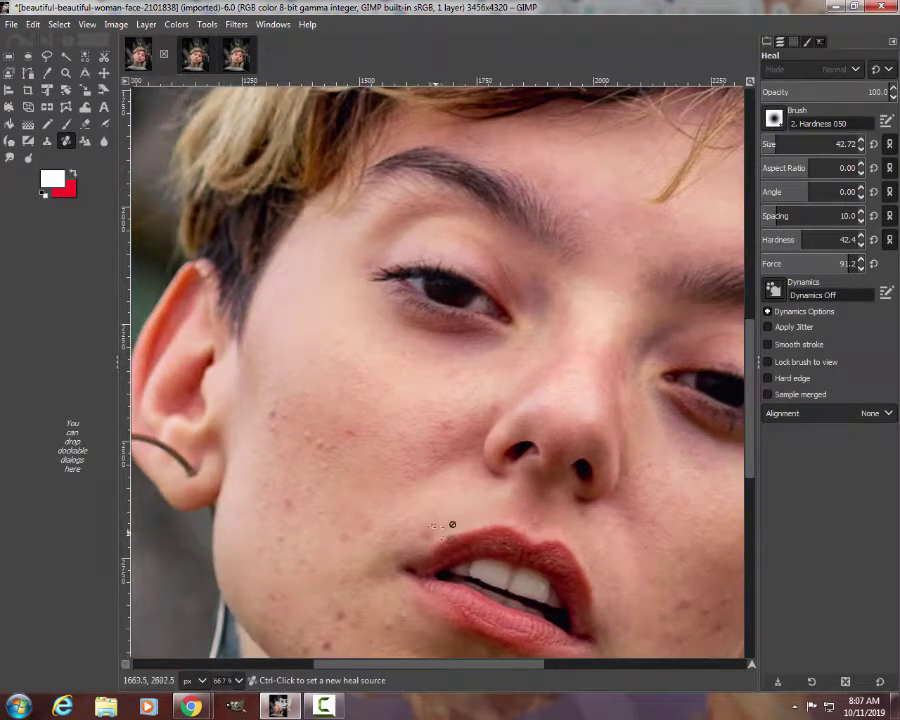
scroll(447, 525, down, 5)
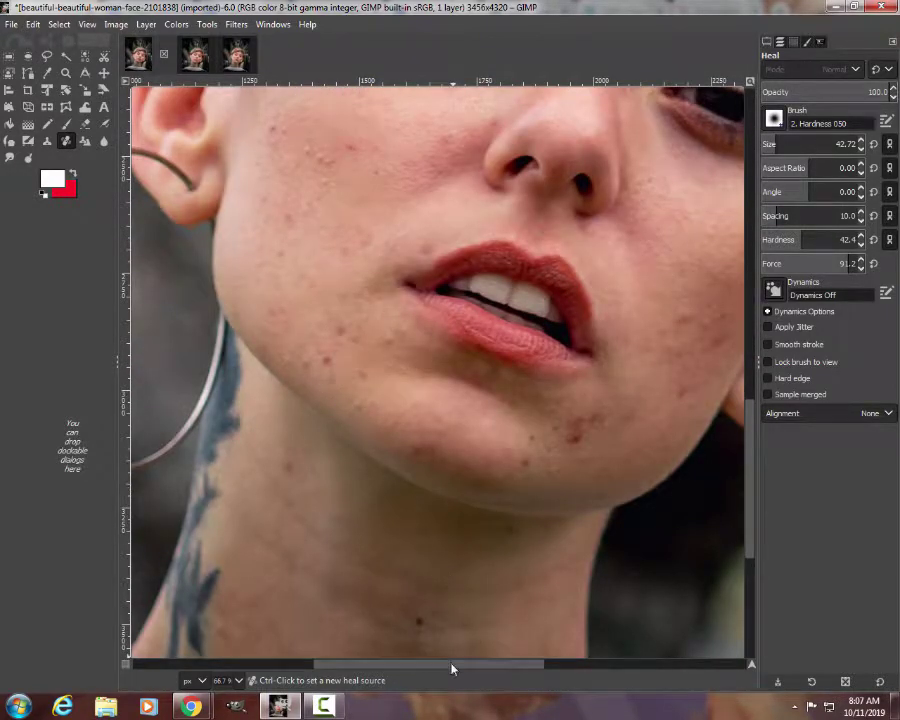
drag(452, 669, 489, 666)
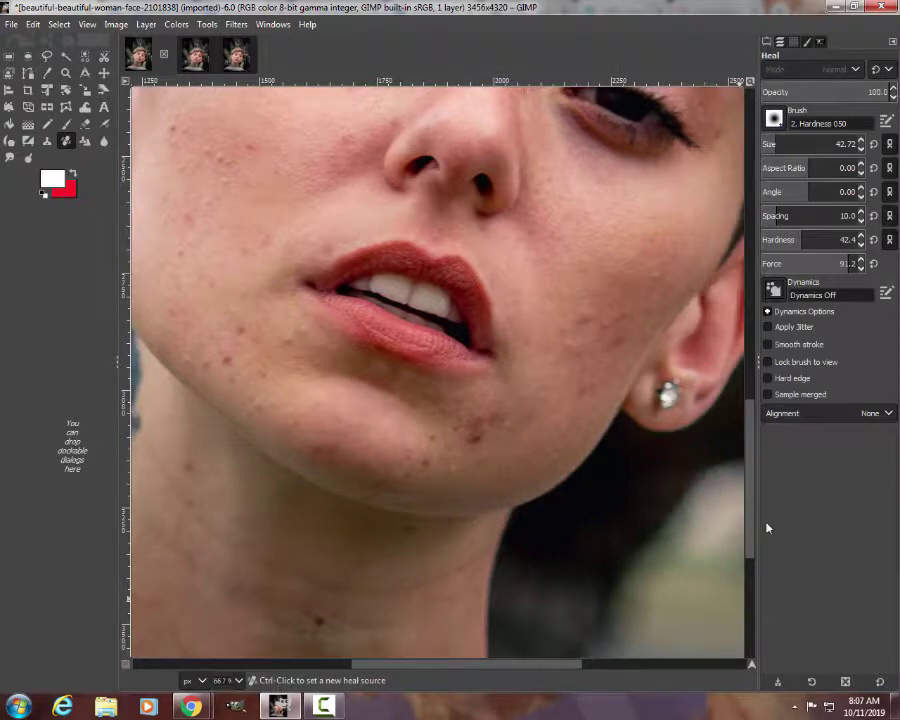
drag(749, 527, 748, 464)
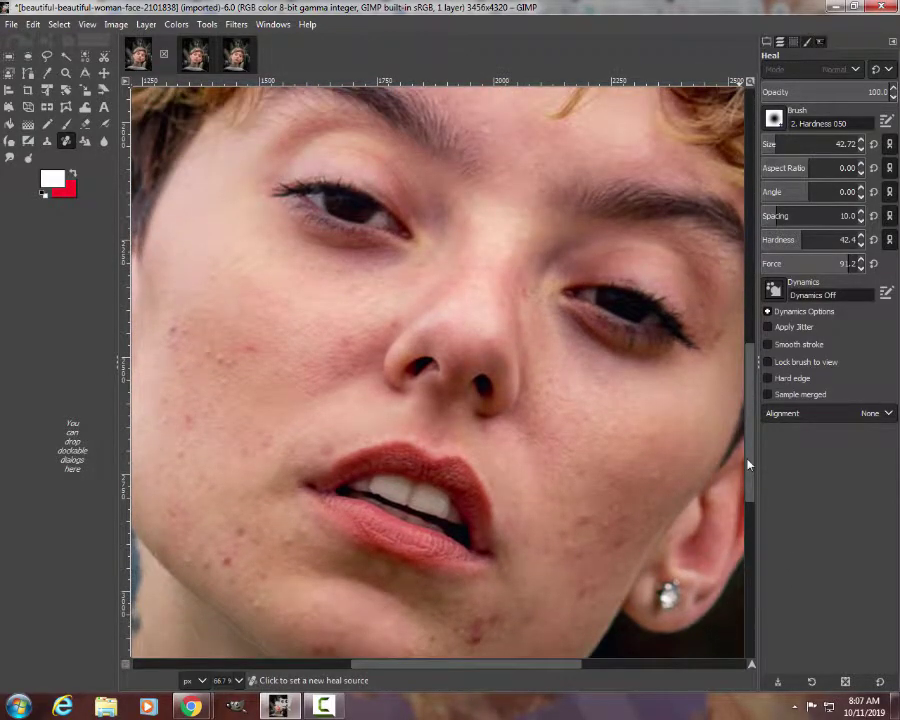
scroll(745, 462, down, 3)
scroll(661, 460, down, 1)
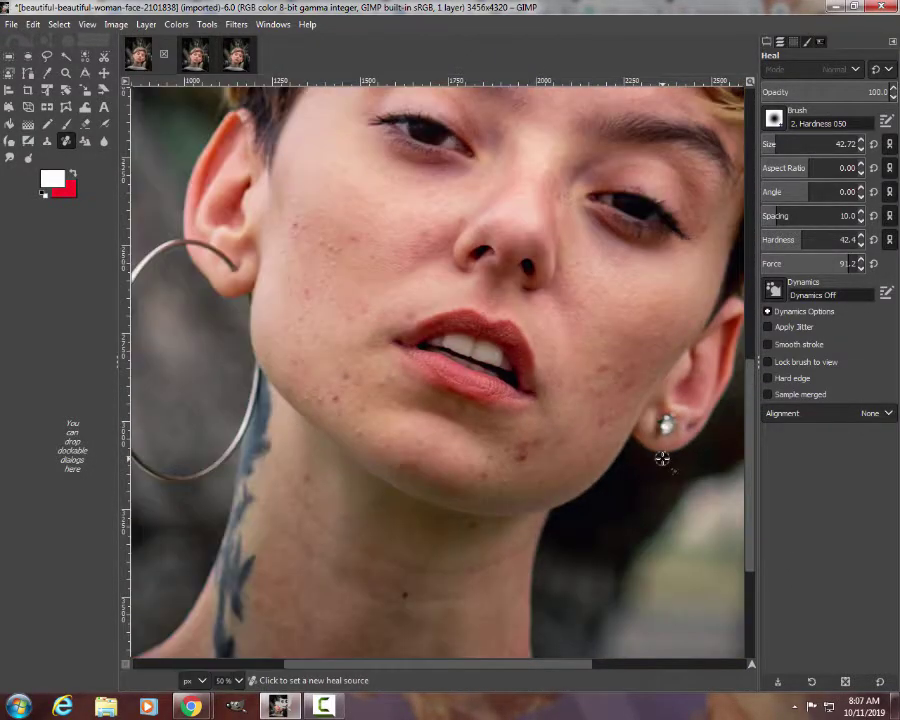
scroll(661, 460, down, 4)
scroll(375, 464, up, 1)
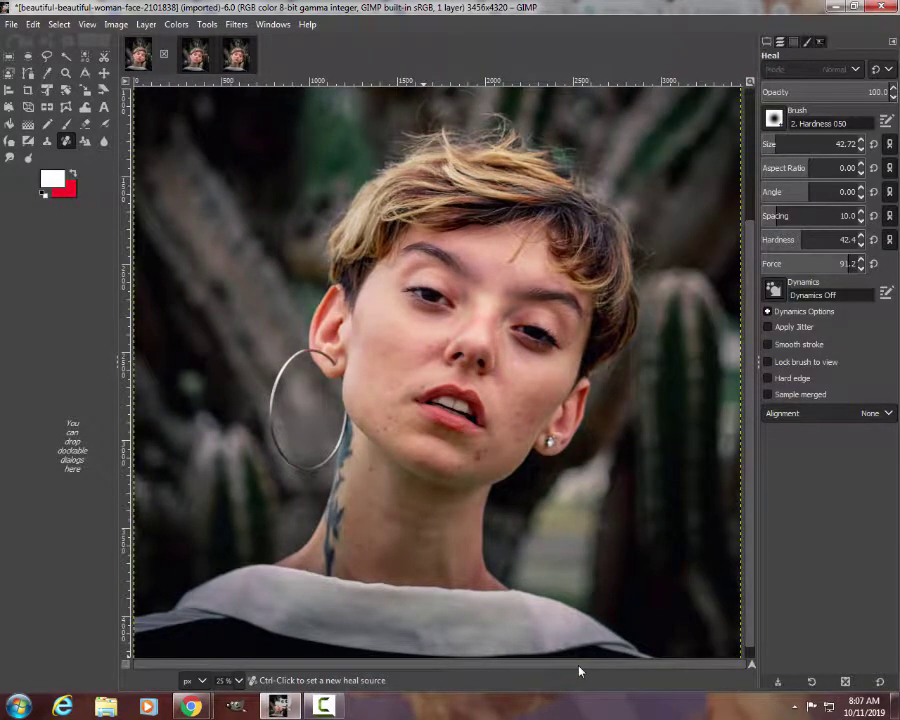
scroll(750, 500, up, 1)
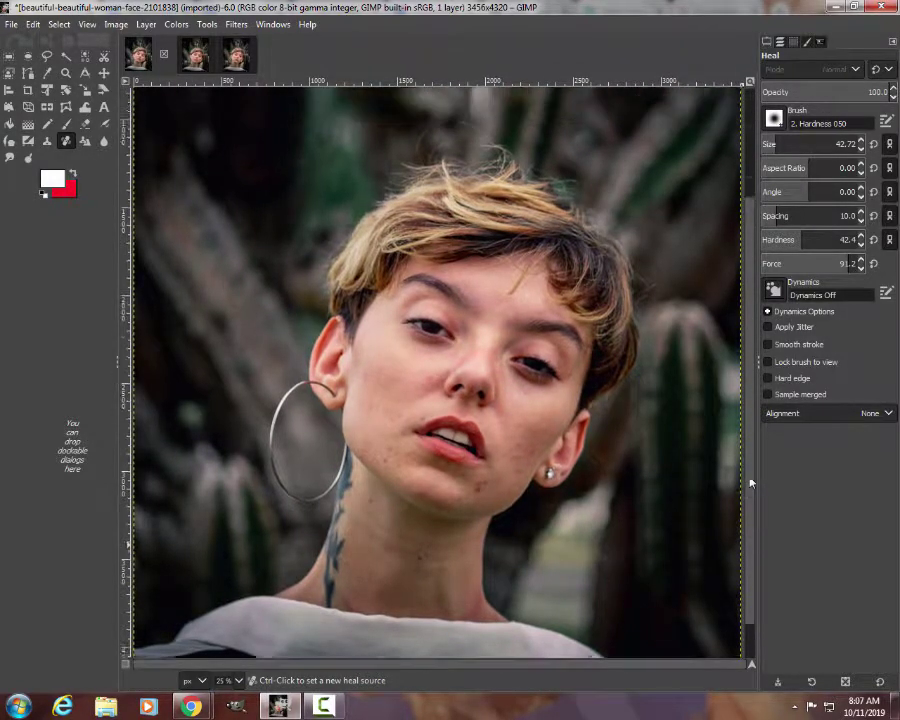
Step: Switch to the two-layer copy of the portrait and zoom to inspect it
click(196, 64)
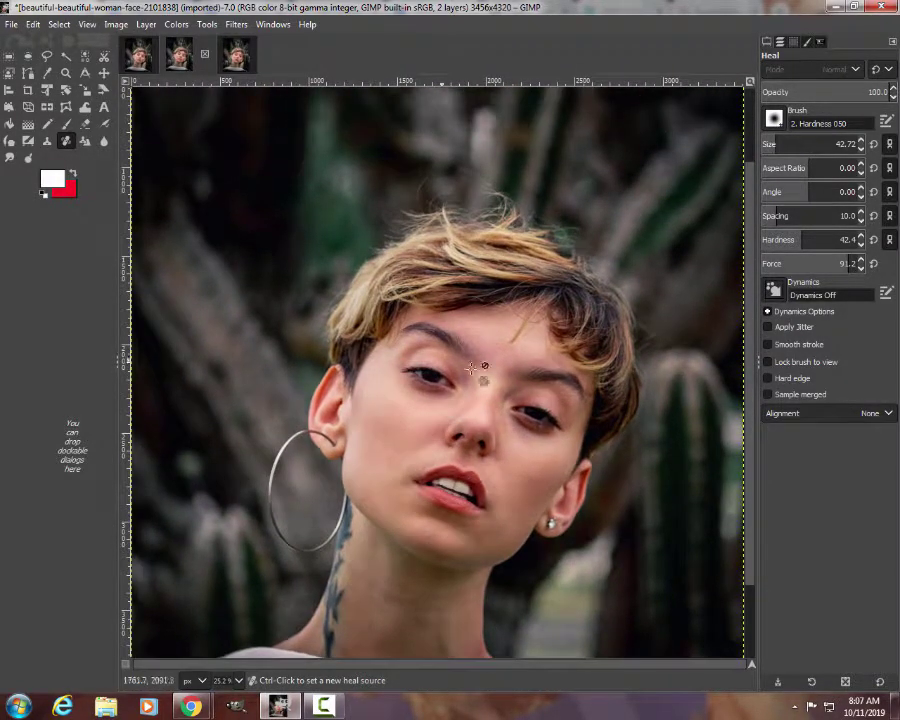
scroll(750, 290, down, 1)
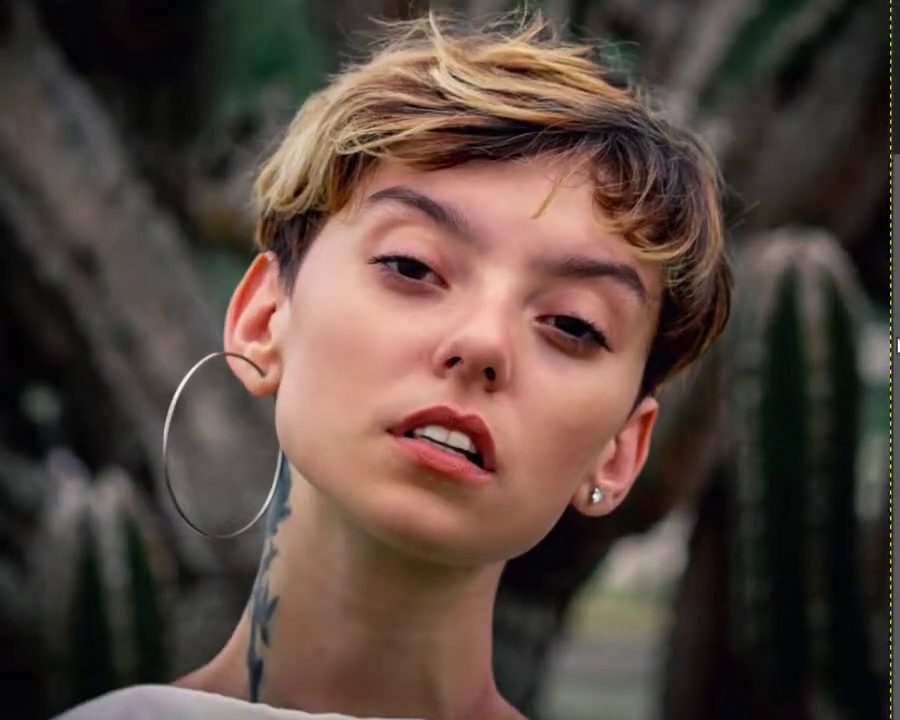
scroll(897, 345, up, 1)
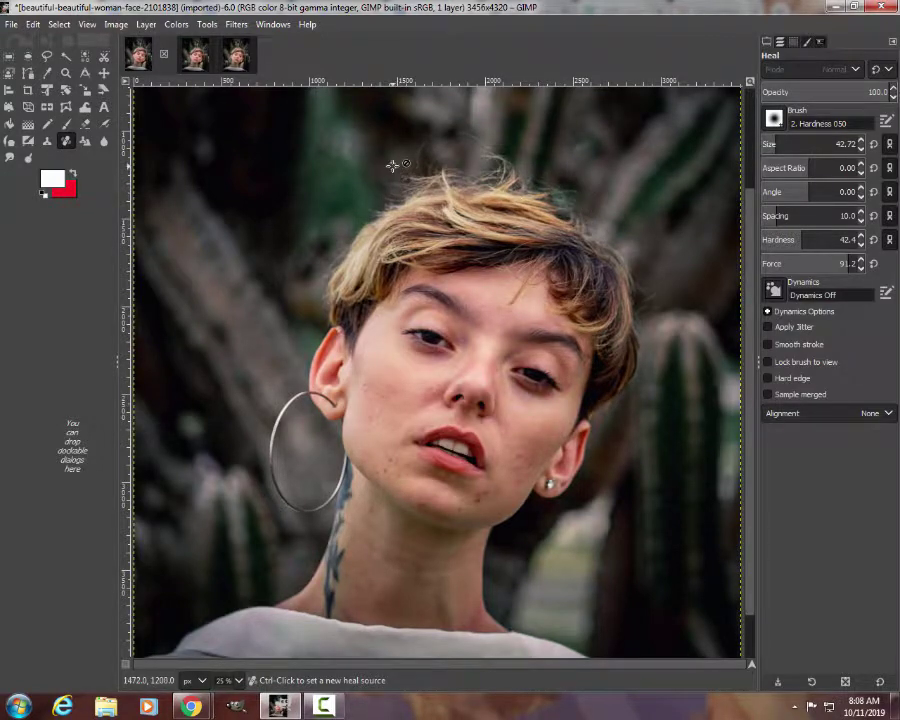
Step: Switch to the third, single-layer portrait copy and zoom in on the mouth
click(237, 60)
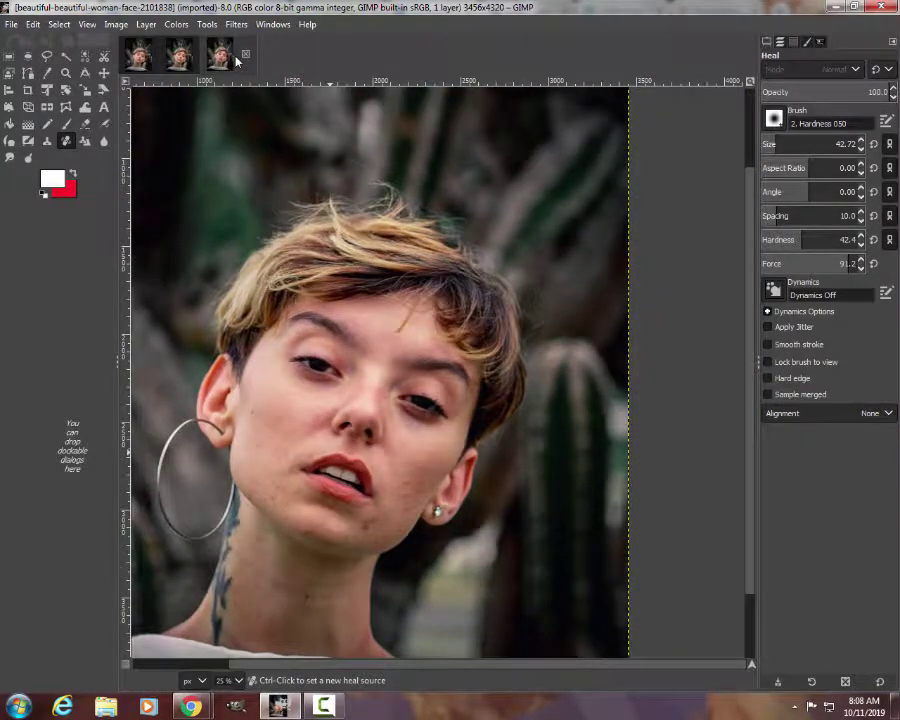
drag(625, 668, 522, 668)
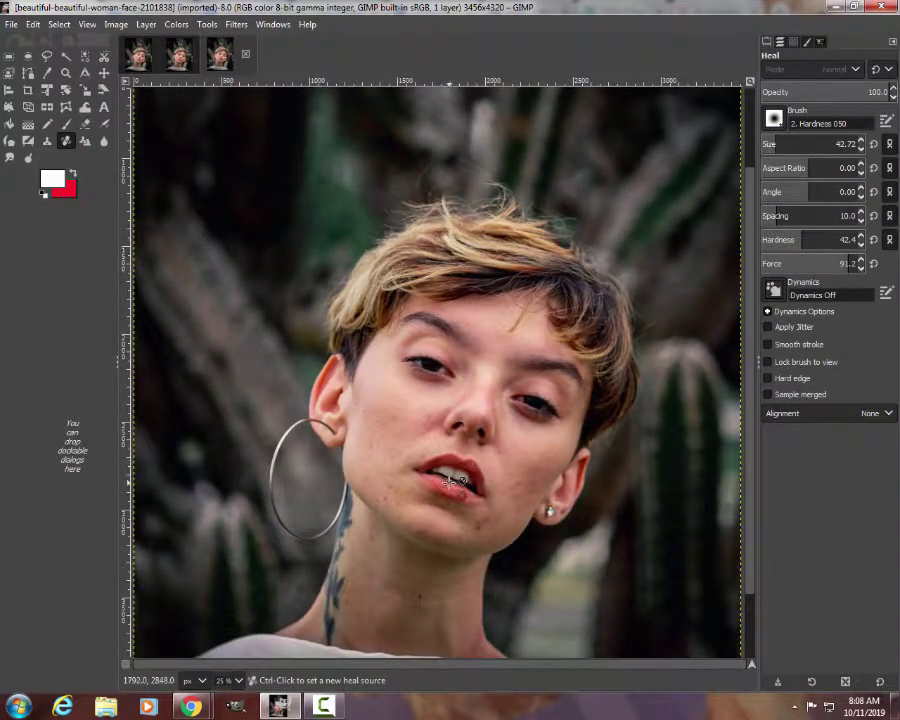
scroll(452, 483, up, 3)
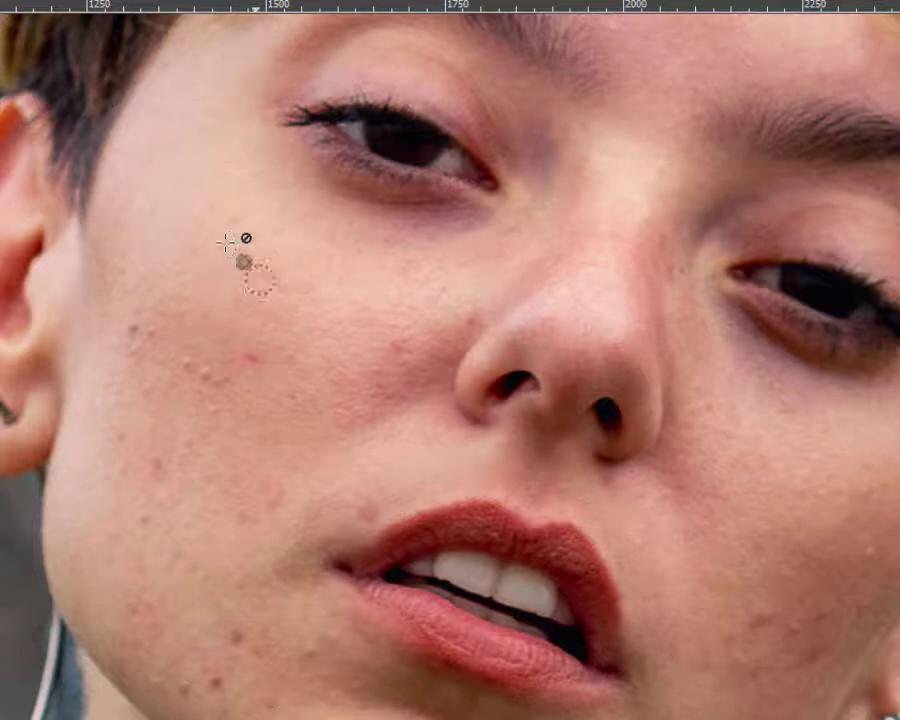
Step: Heal the red cheek blemish and the blemish near the ear from clean cheek skin
ctrl+click(316, 271)
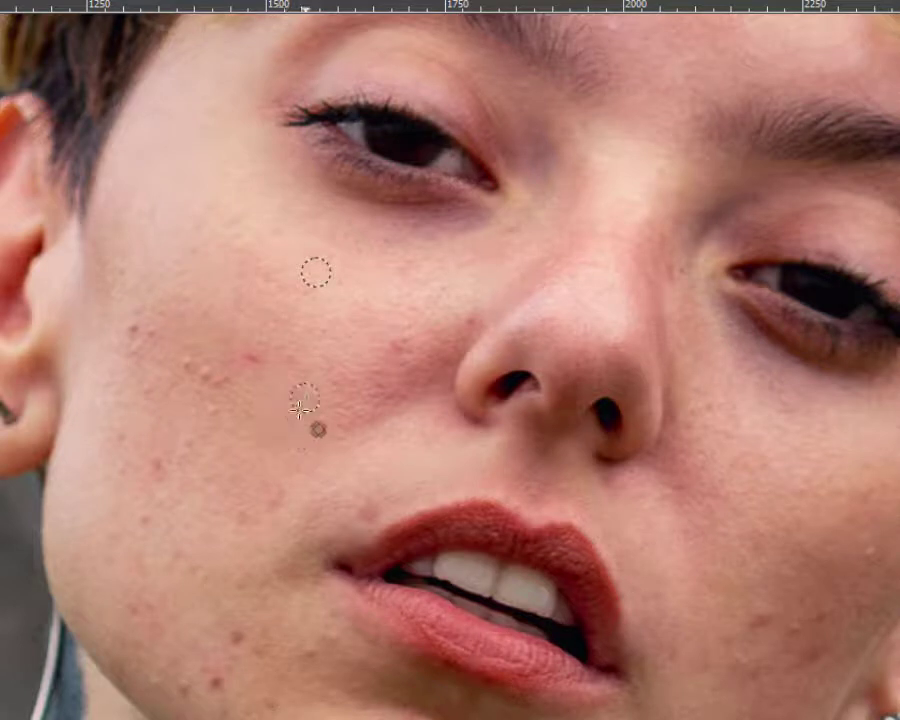
click(252, 357)
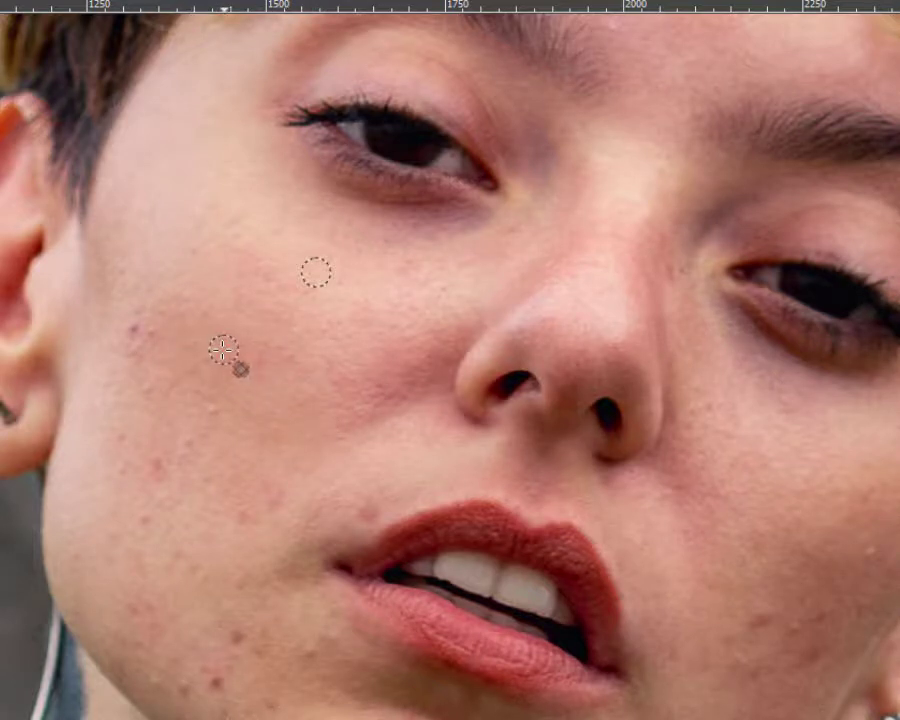
mouse_move(223, 350)
mouse_down()
mouse_move(362, 410)
mouse_move(484, 418)
mouse_move(496, 398)
mouse_up()
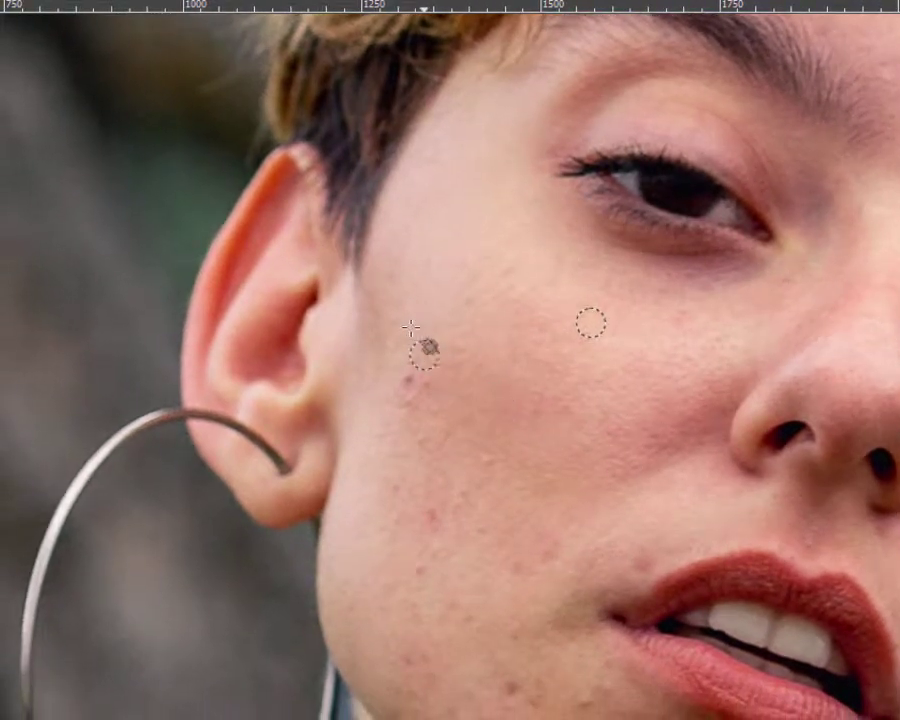
ctrl+click(368, 408)
click(408, 383)
Step: Heal the spots by the mouth corner and on the jaw, sampling nearby clear skin
click(491, 500)
ctrl+click(491, 500)
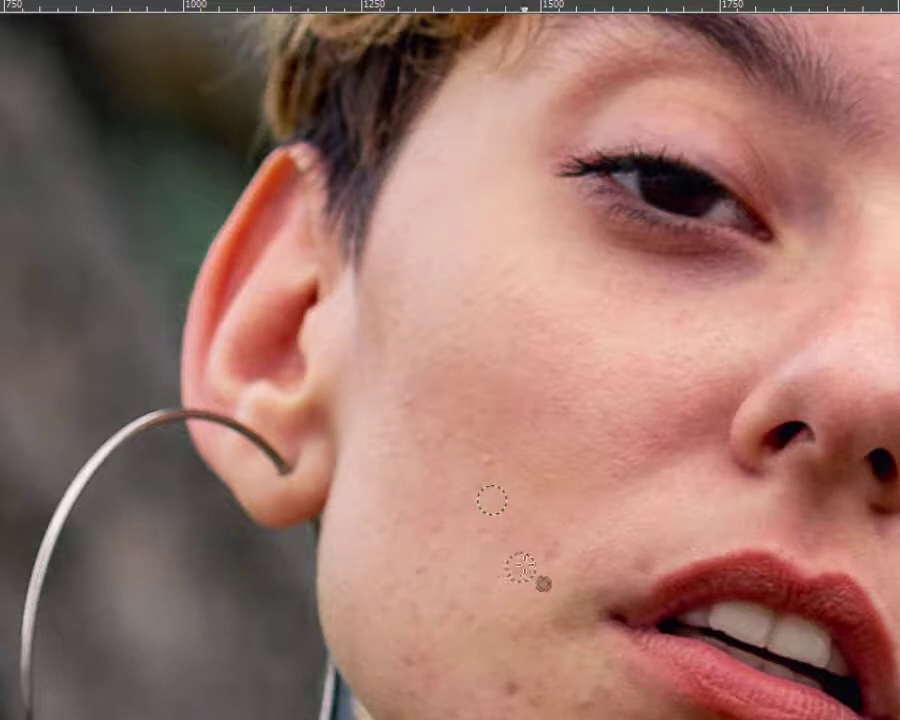
ctrl+click(640, 556)
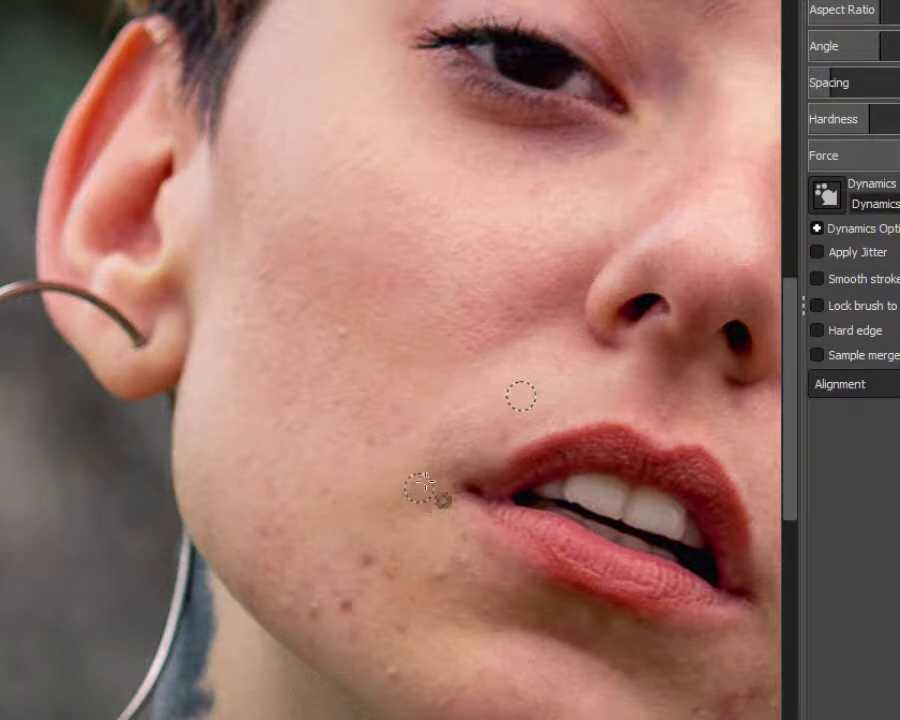
ctrl+click(277, 464)
ctrl+click(365, 507)
click(311, 614)
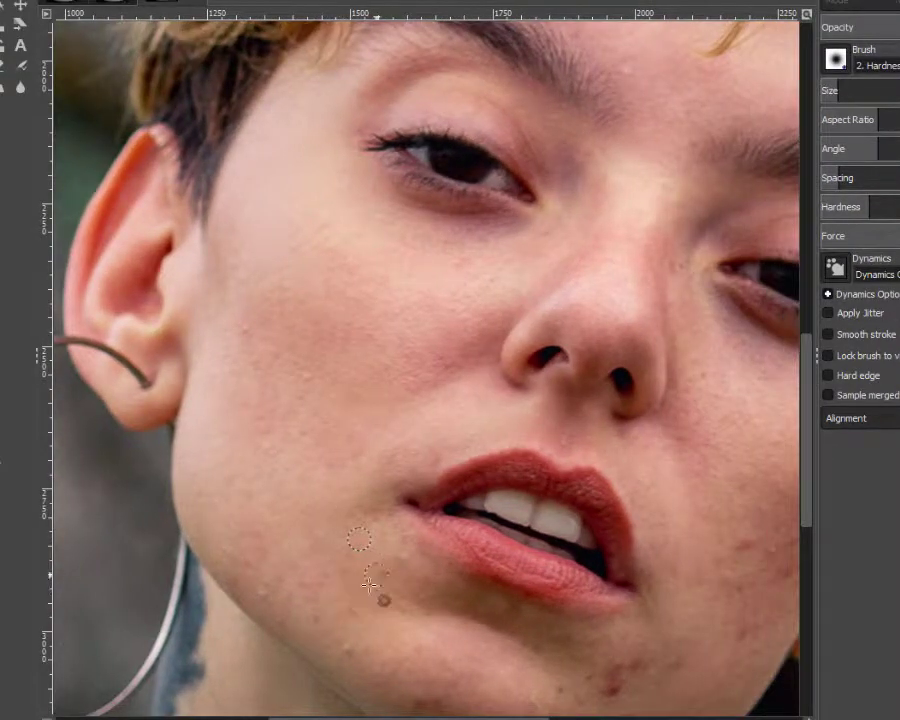
Step: Heal the dark chin blemish and a small cheek spot by the ear
scroll(457, 543, down, 4)
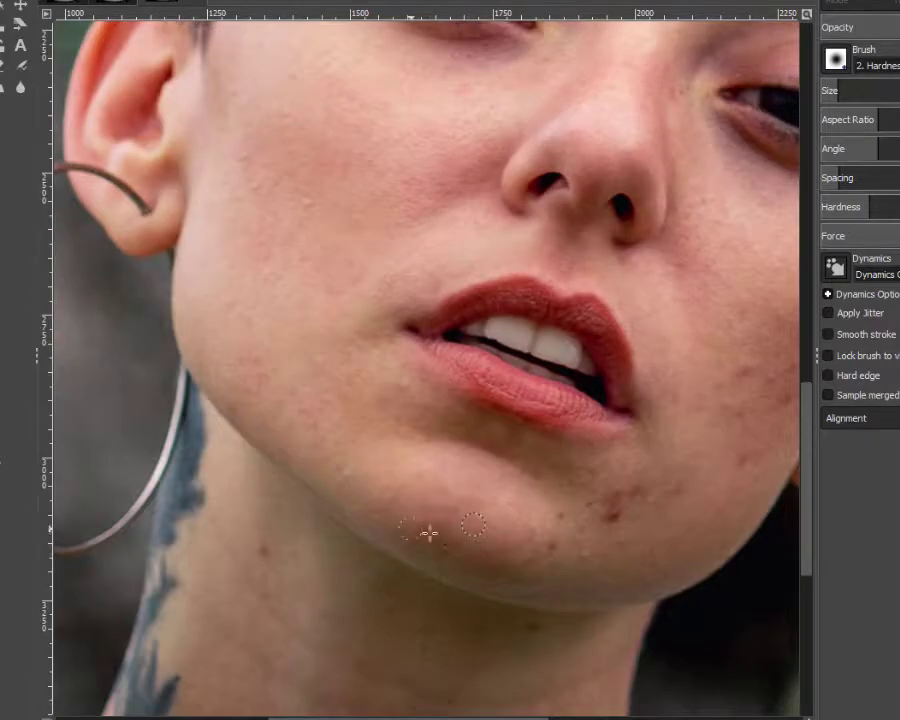
click(604, 504)
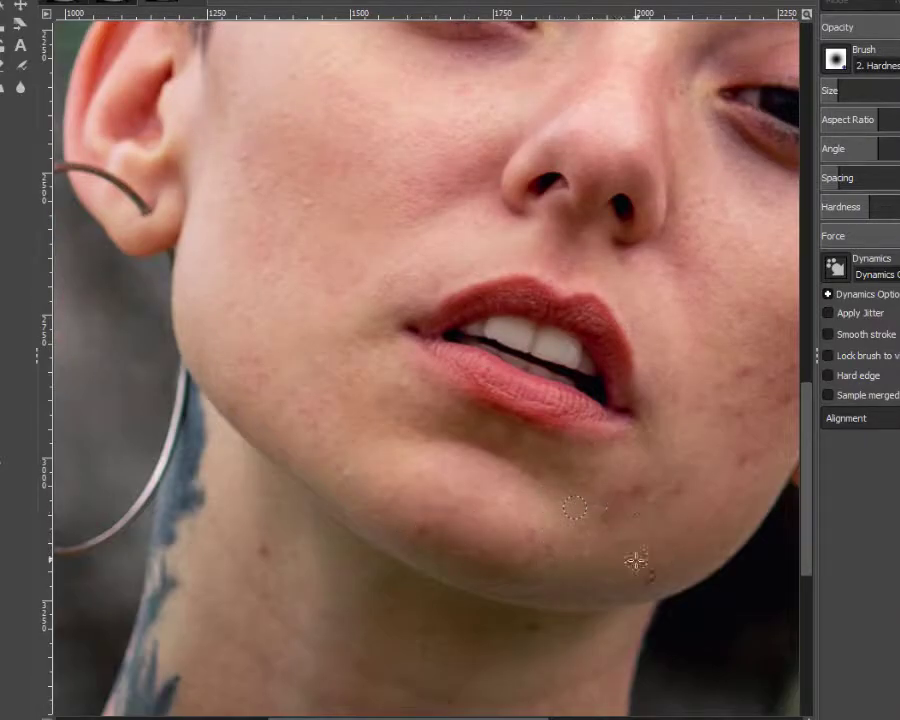
scroll(392, 522, right, 5)
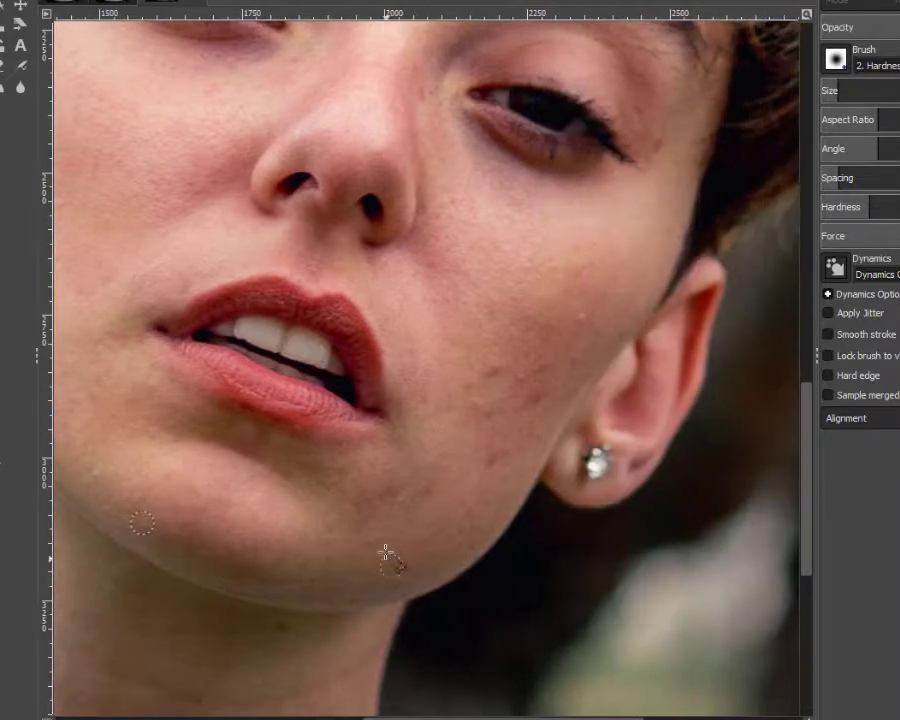
ctrl+click(477, 436)
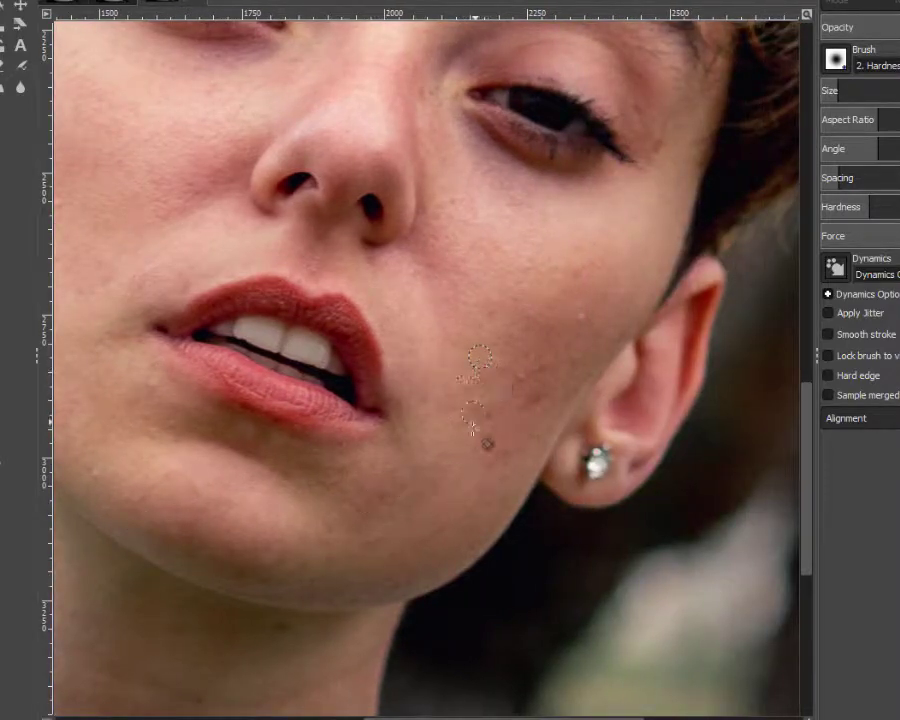
click(488, 442)
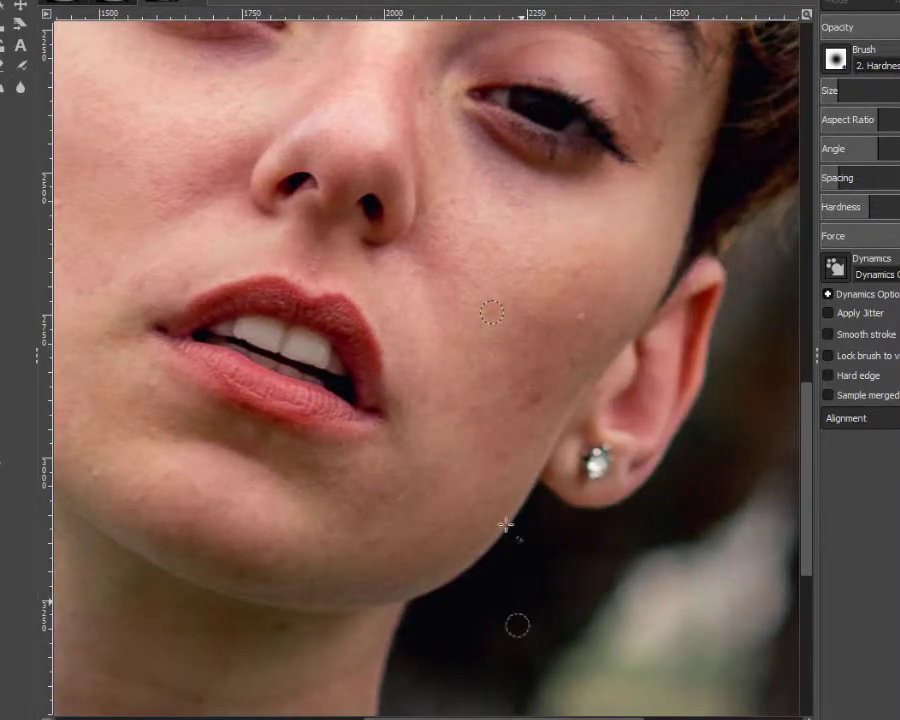
Step: Scroll around the face, forehead and neck to check for remaining blemishes
scroll(491, 313, up, 3)
scroll(437, 478, right, 2)
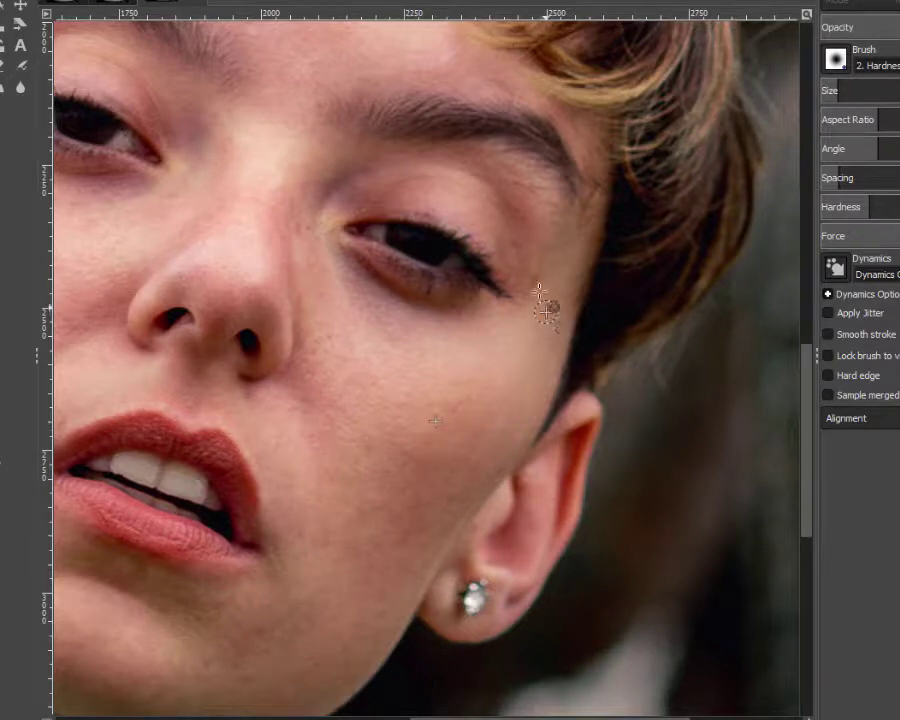
scroll(400, 410, left, 1)
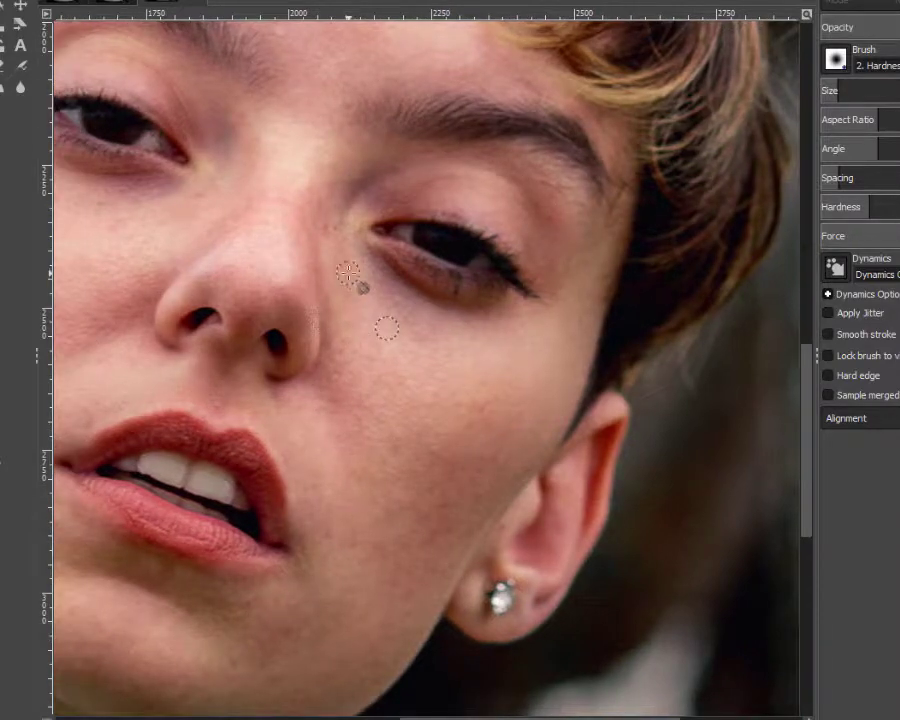
scroll(296, 348, up, 5)
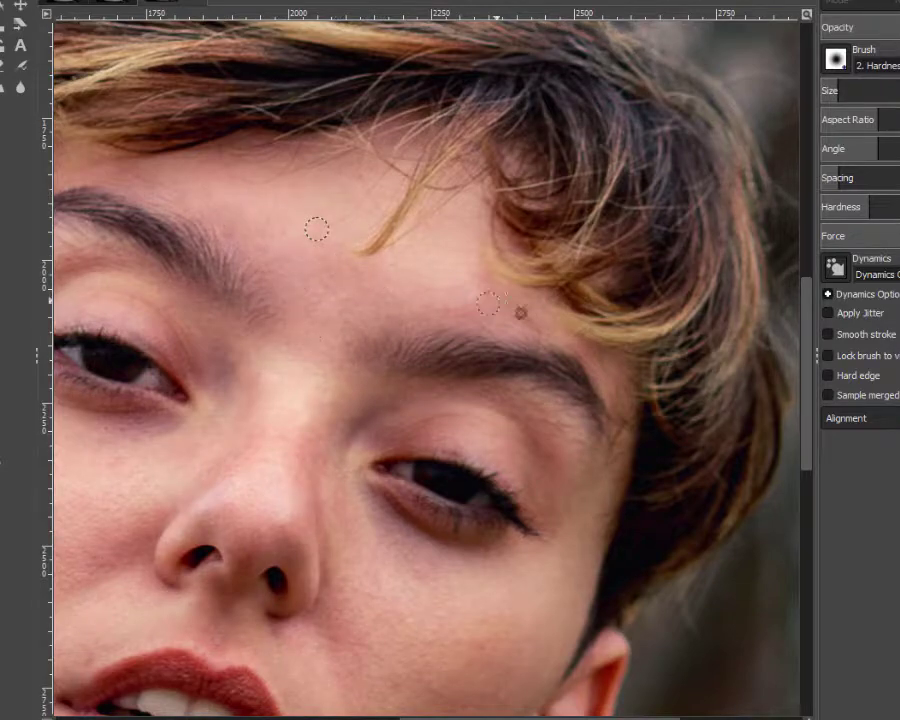
scroll(487, 304, down, 3)
scroll(350, 484, up, 5)
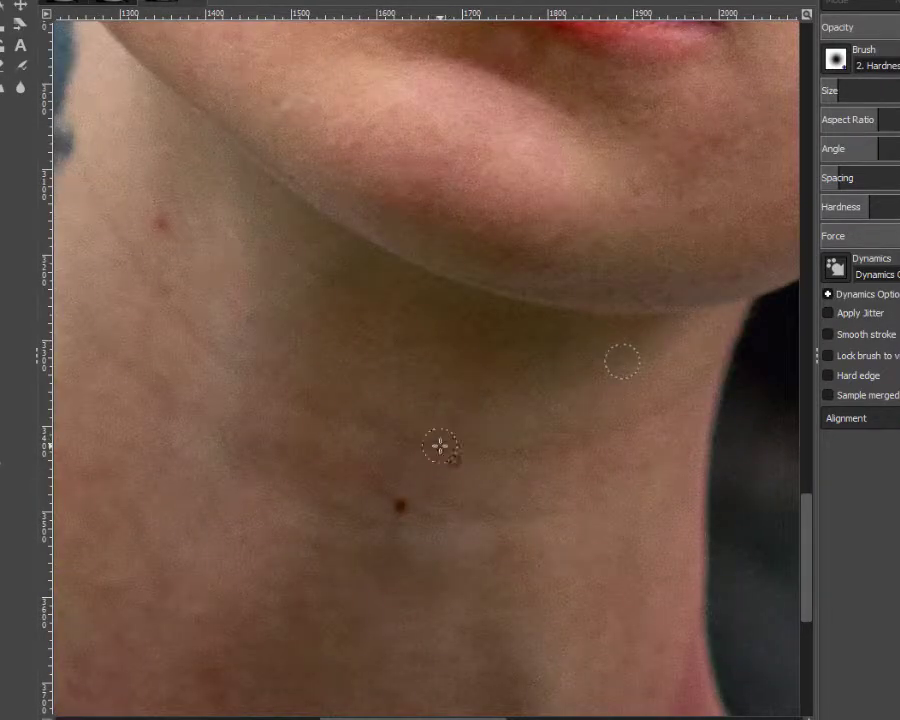
scroll(220, 296, left, 5)
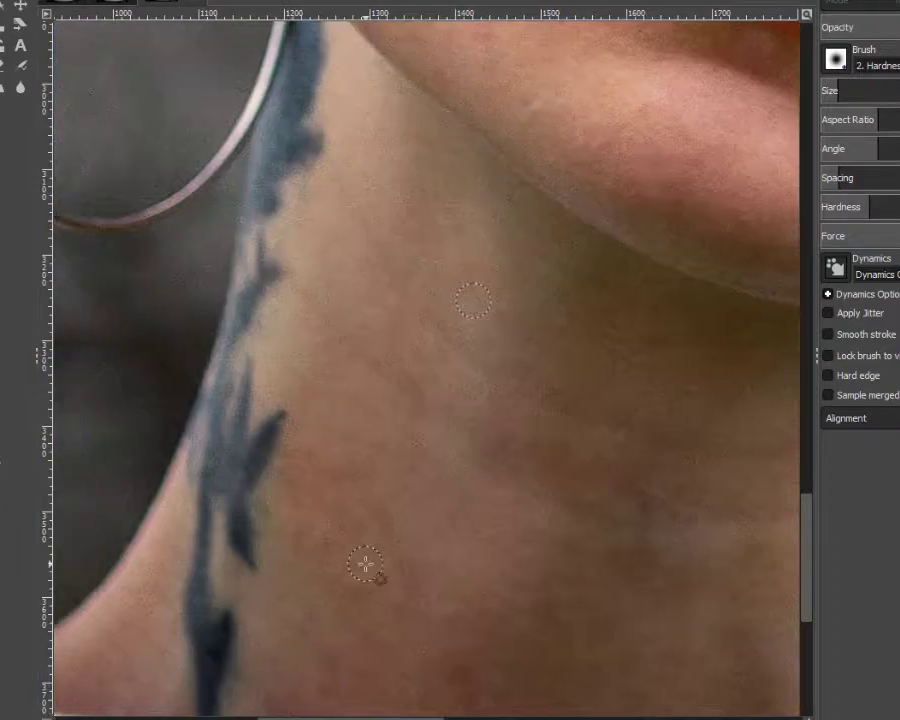
scroll(365, 566, down, 2)
scroll(328, 638, right, 3)
scroll(513, 552, up, 2)
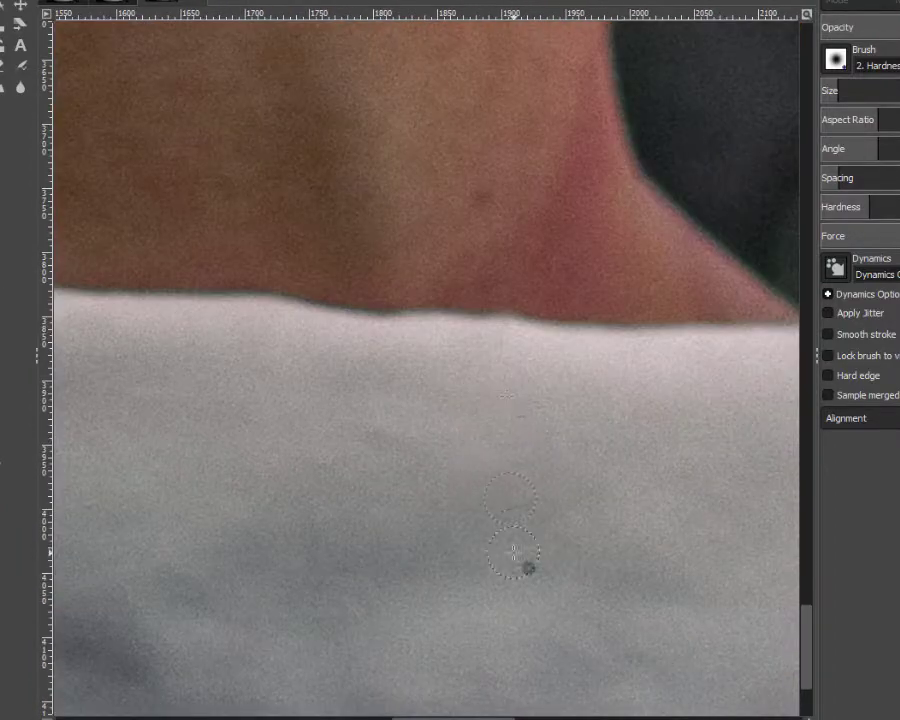
scroll(345, 181, down, 4)
scroll(396, 438, up, 3)
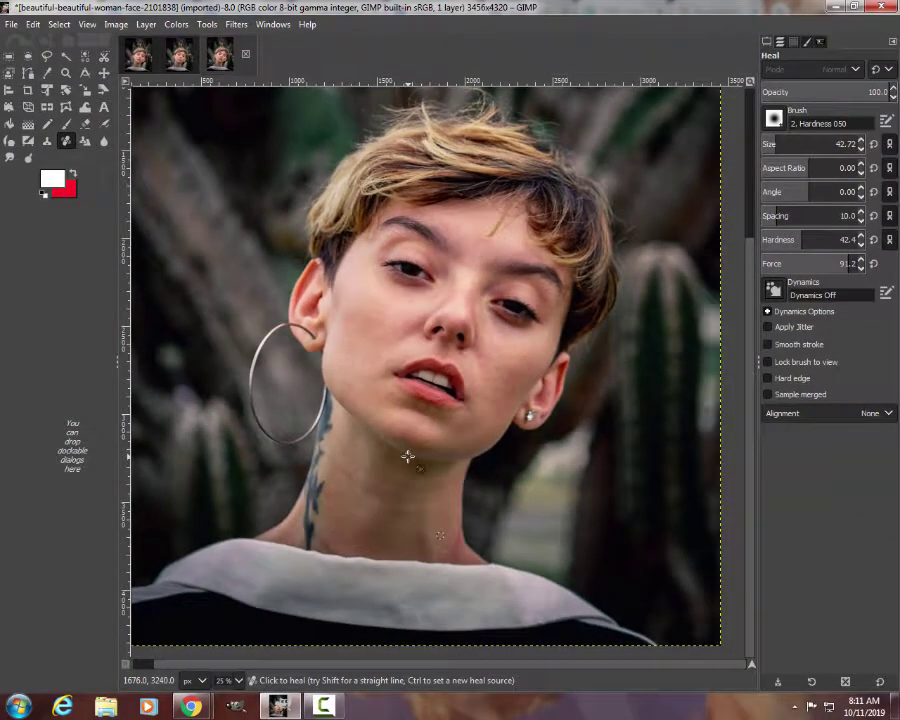
Step: Heal the dark neck blemish, then duplicate the photo layer and start renaming the copy
click(420, 465)
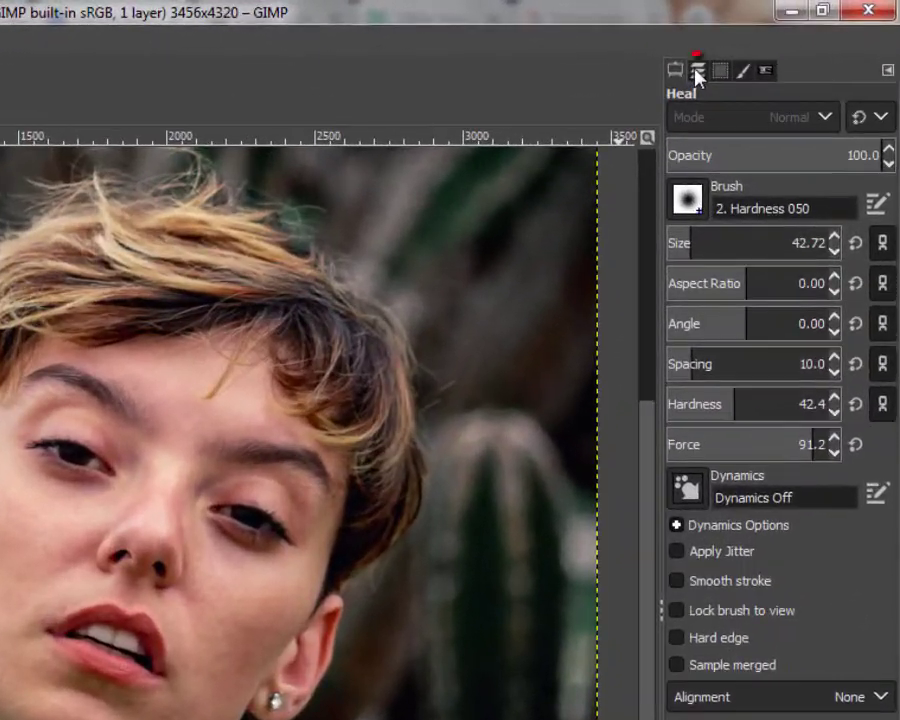
click(782, 46)
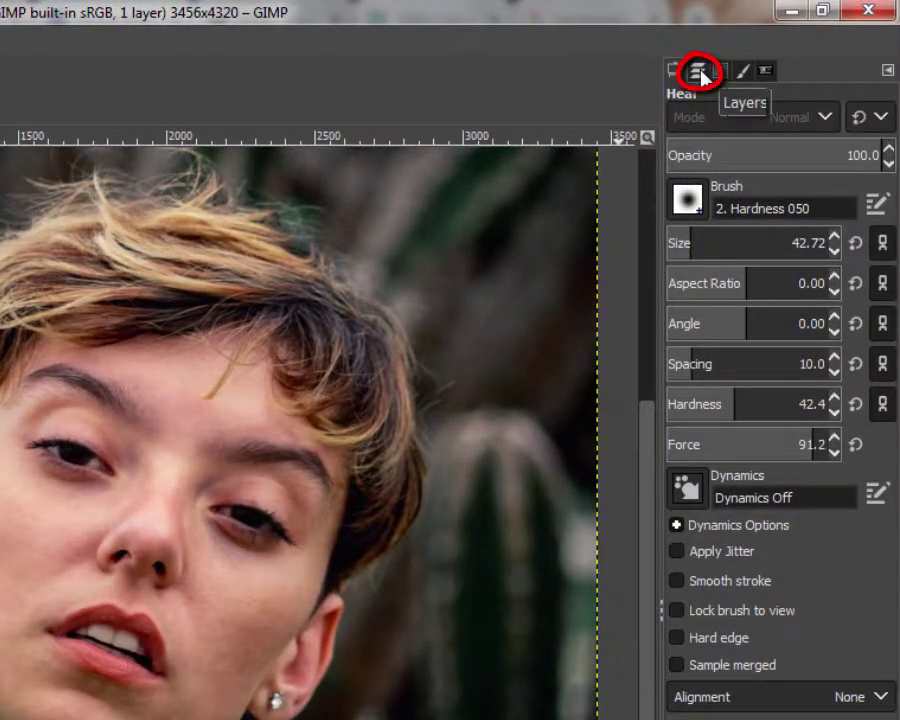
click(700, 73)
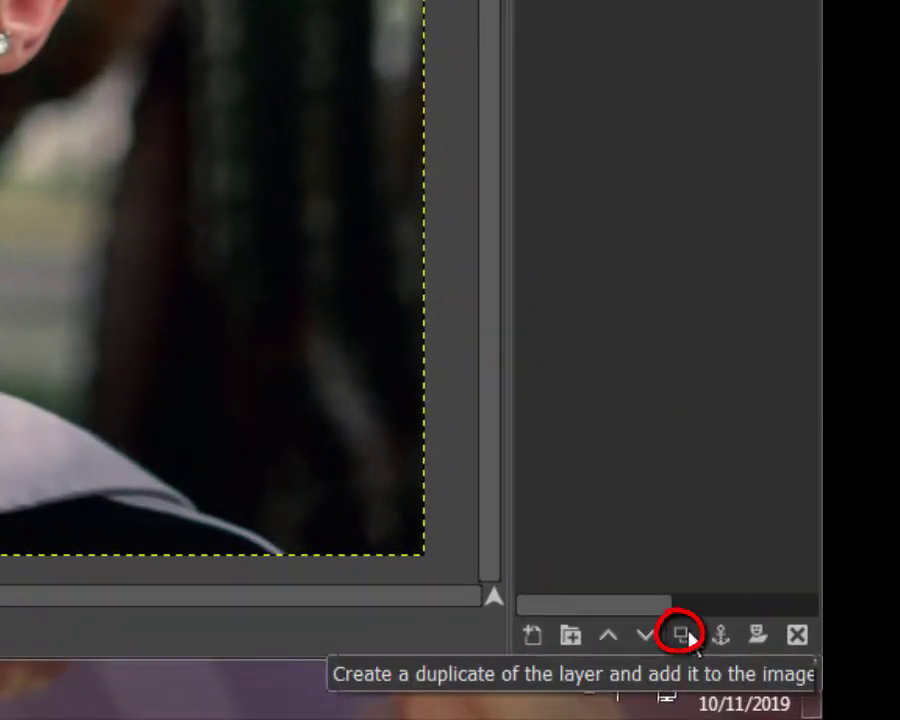
click(684, 635)
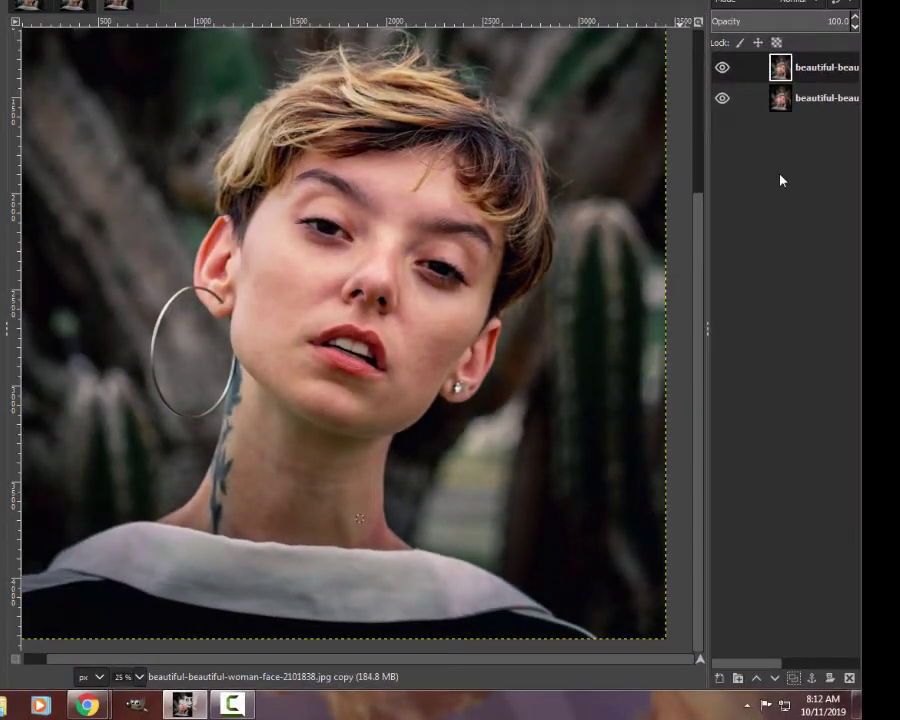
double_click(812, 79)
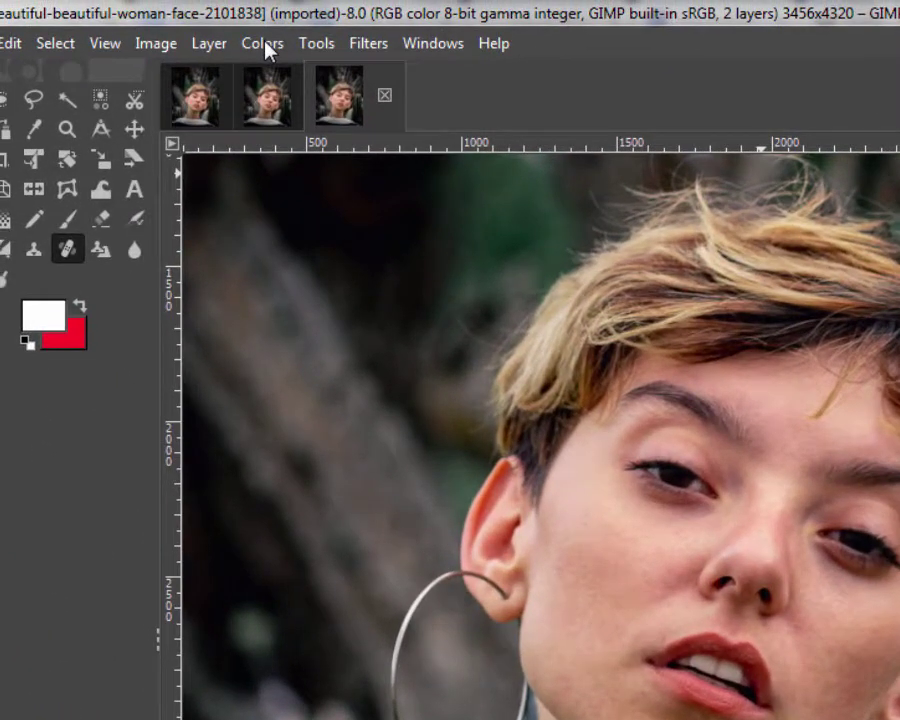
Step: Invert the copy layer's colours with Colors > Invert and set its mode to Vivid light
click(265, 44)
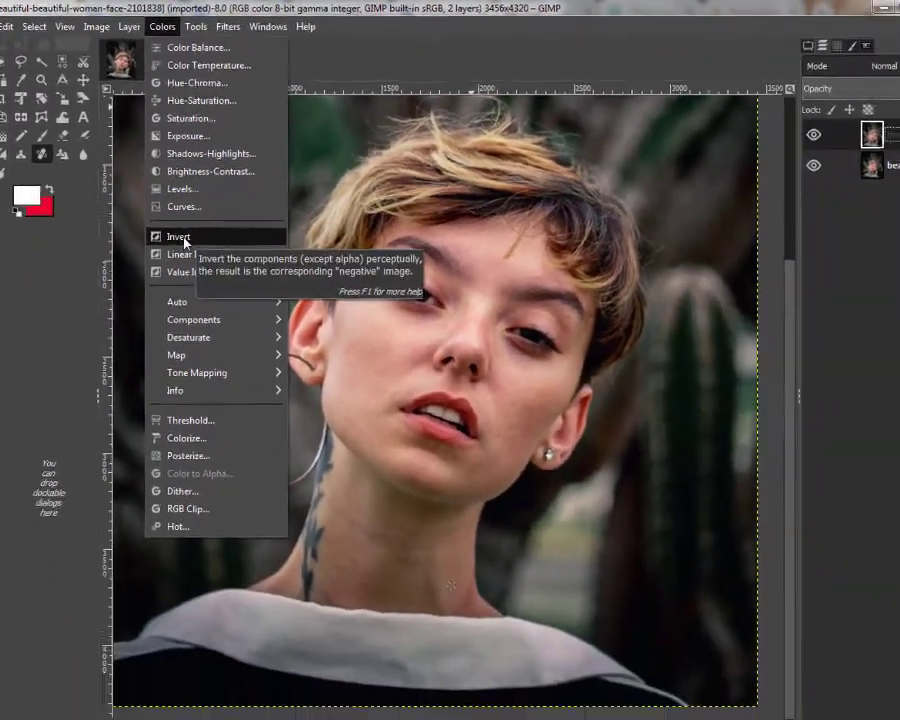
click(292, 390)
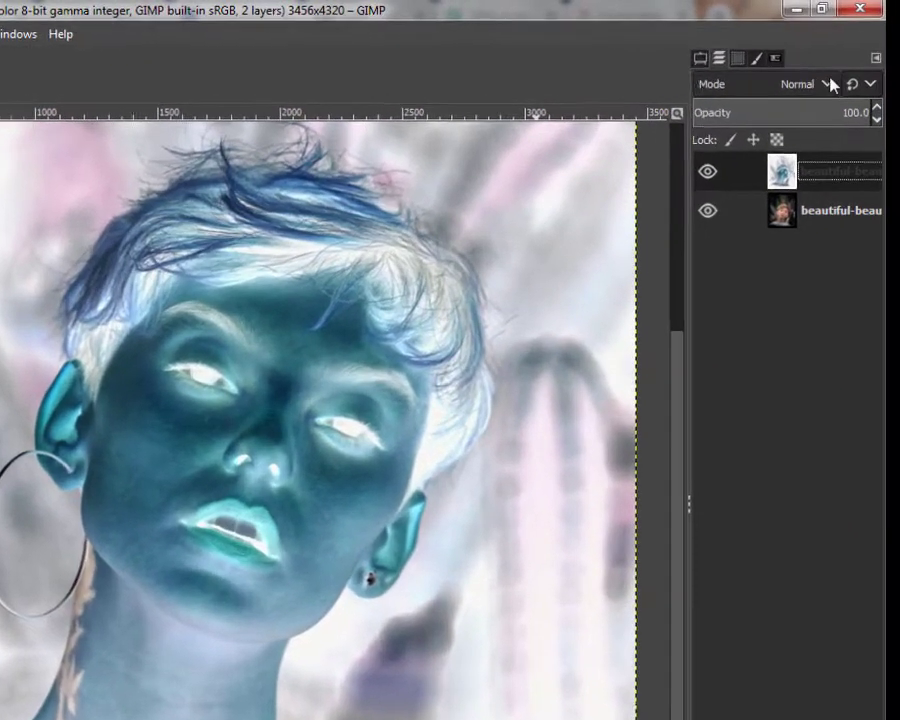
click(863, 72)
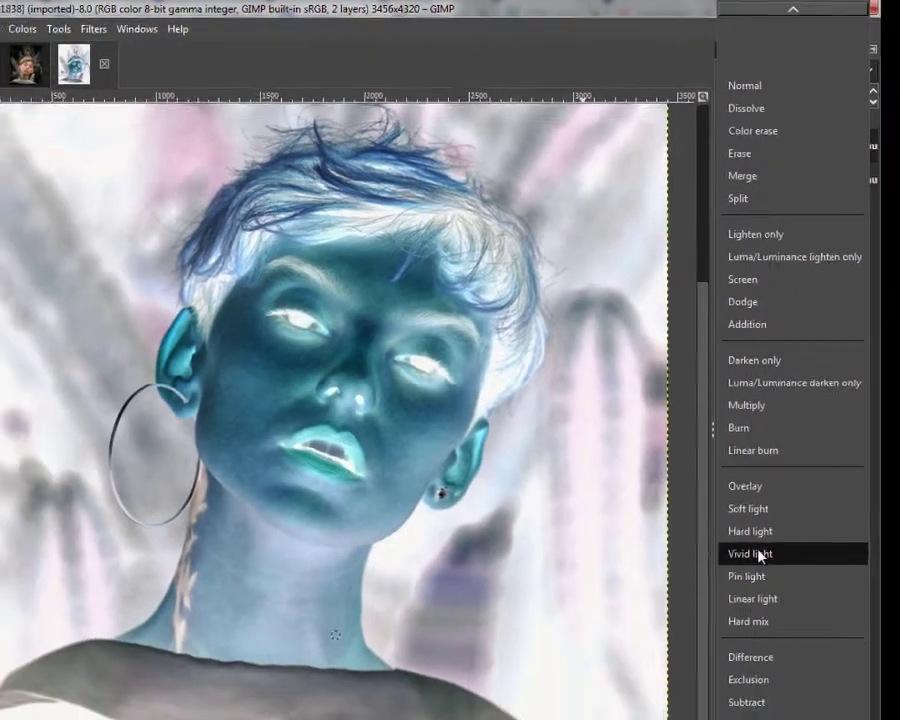
click(740, 680)
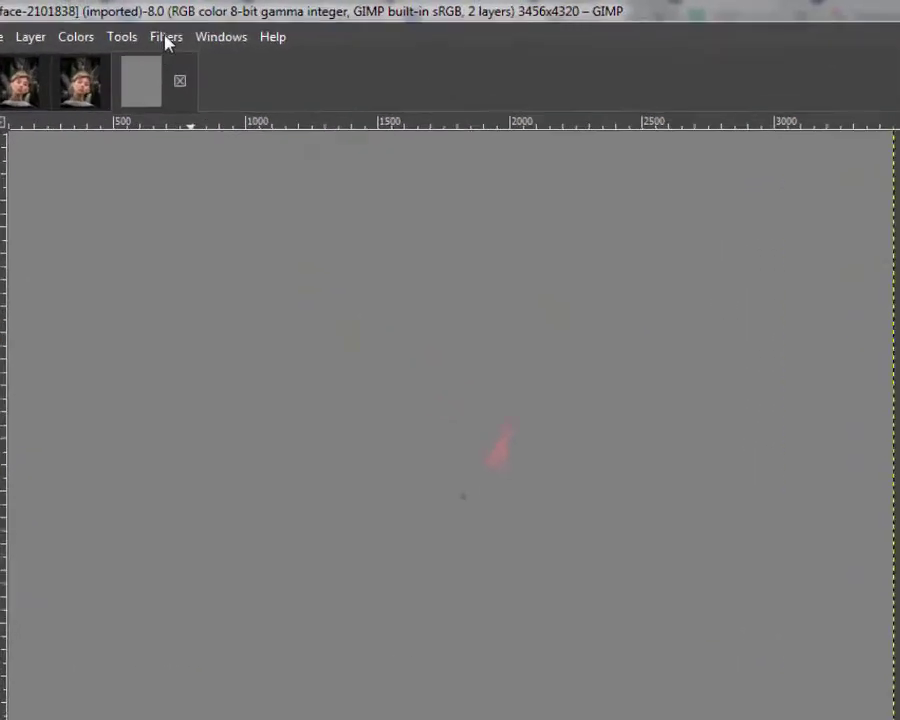
click(162, 46)
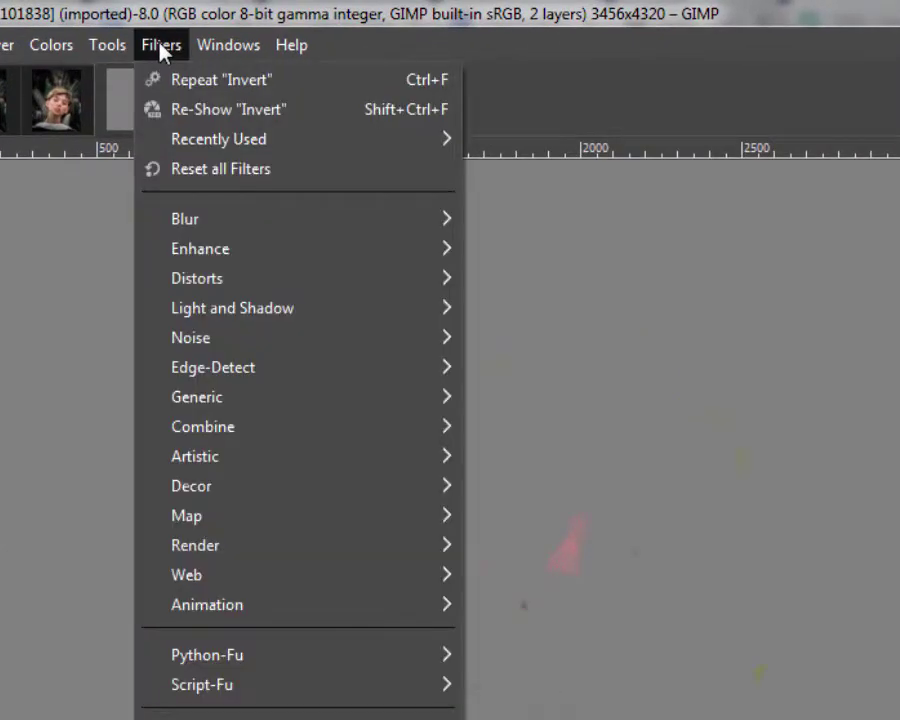
Step: Open Enhance > High Pass and tune it to Std. Dev. 29.7 and Contrast 0.901
mouse_move(178, 250)
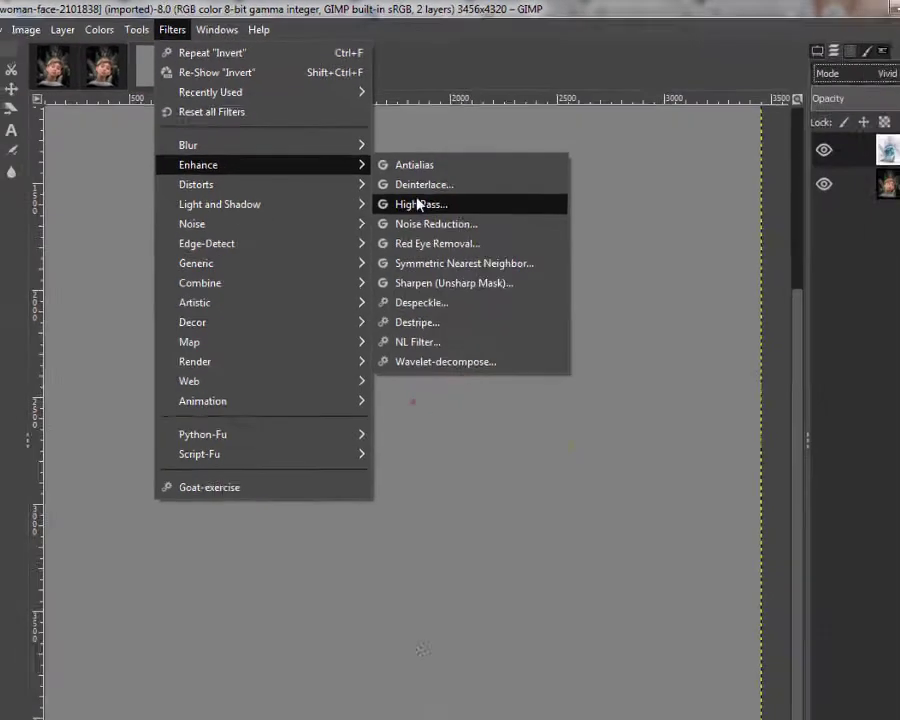
click(536, 308)
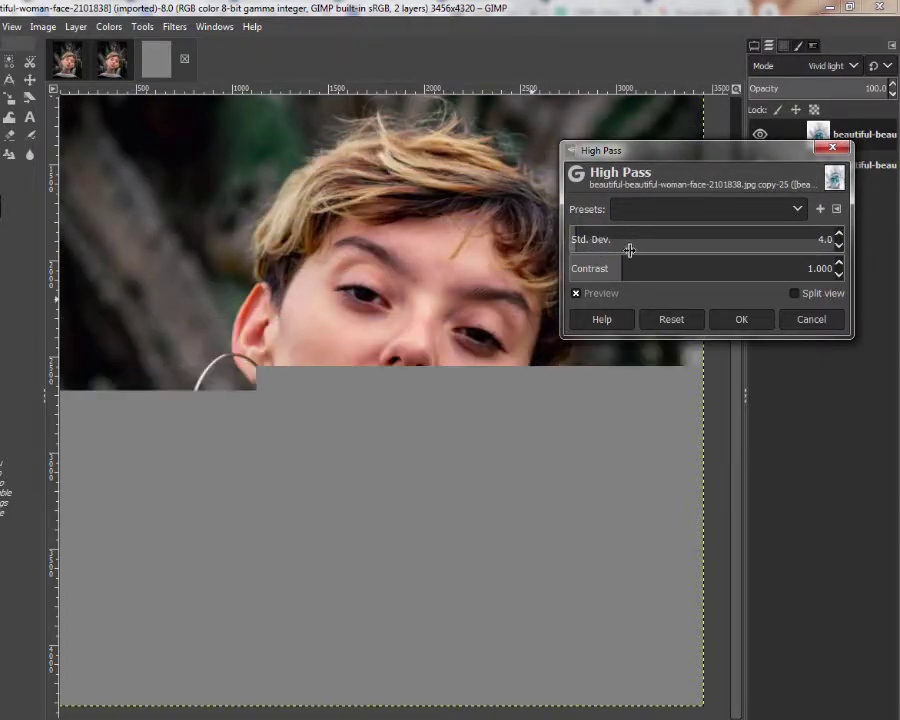
drag(661, 155, 675, 153)
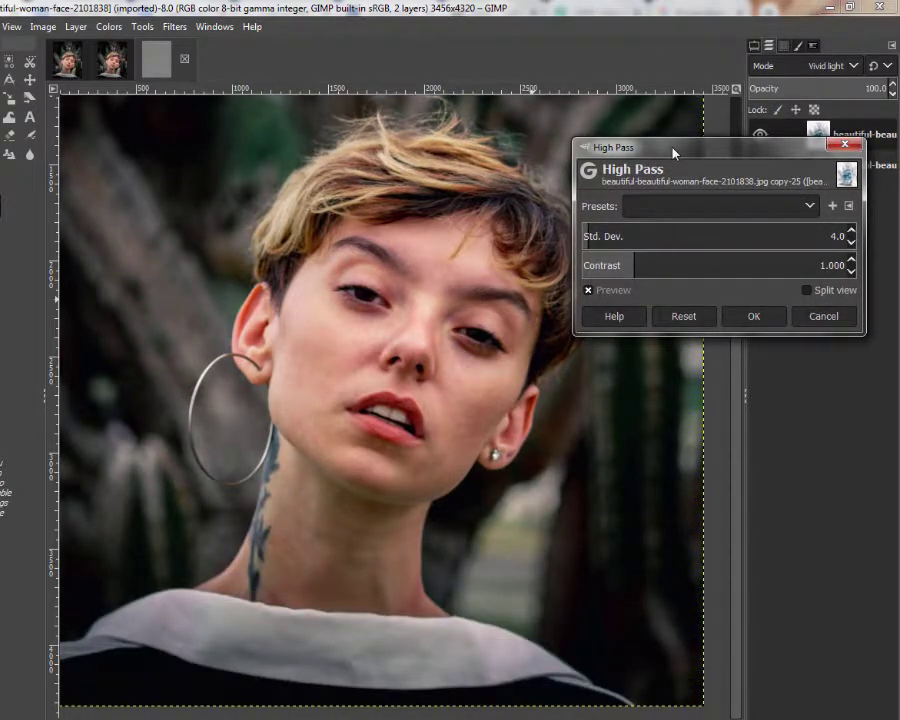
drag(674, 152, 686, 142)
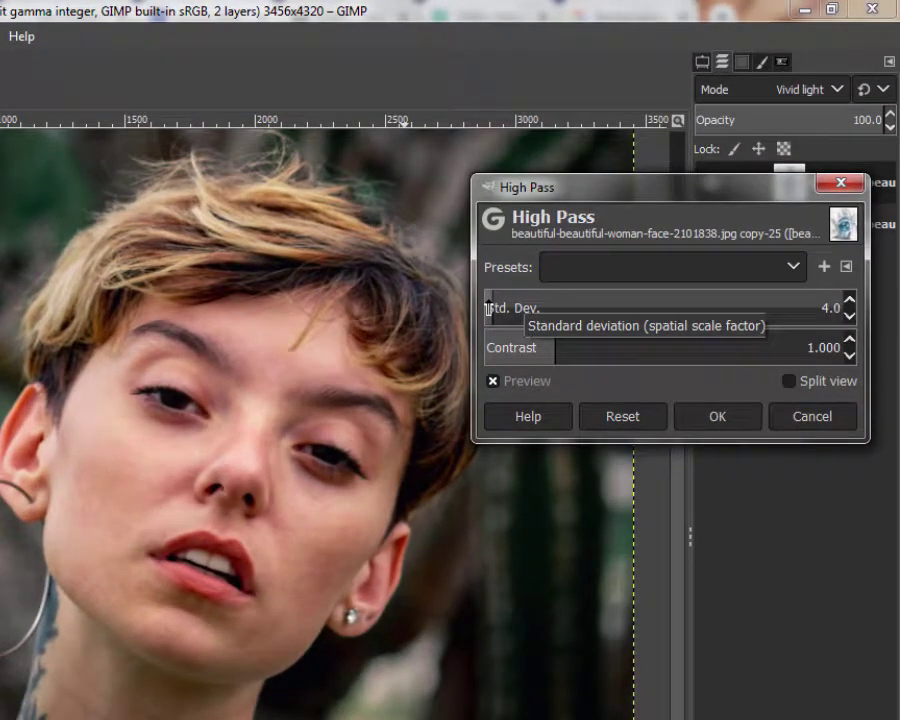
drag(488, 309, 576, 308)
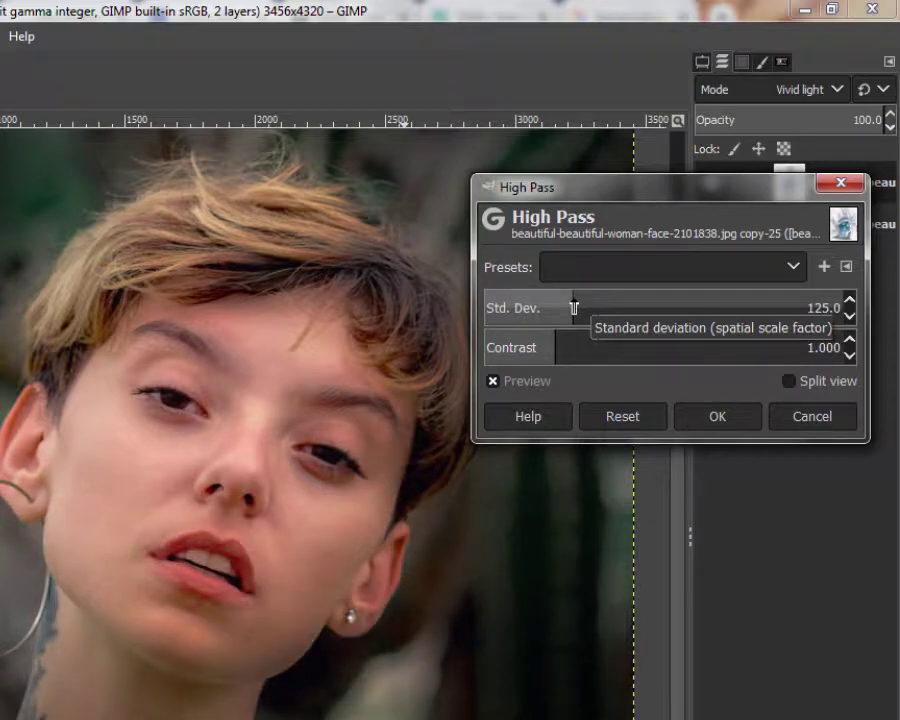
drag(574, 308, 566, 308)
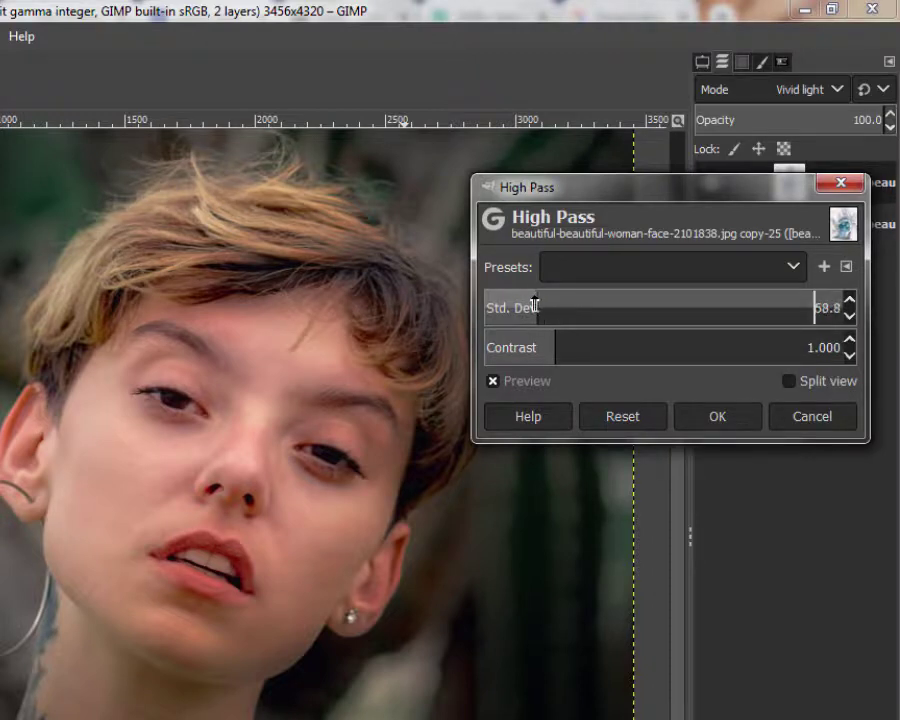
drag(535, 305, 518, 307)
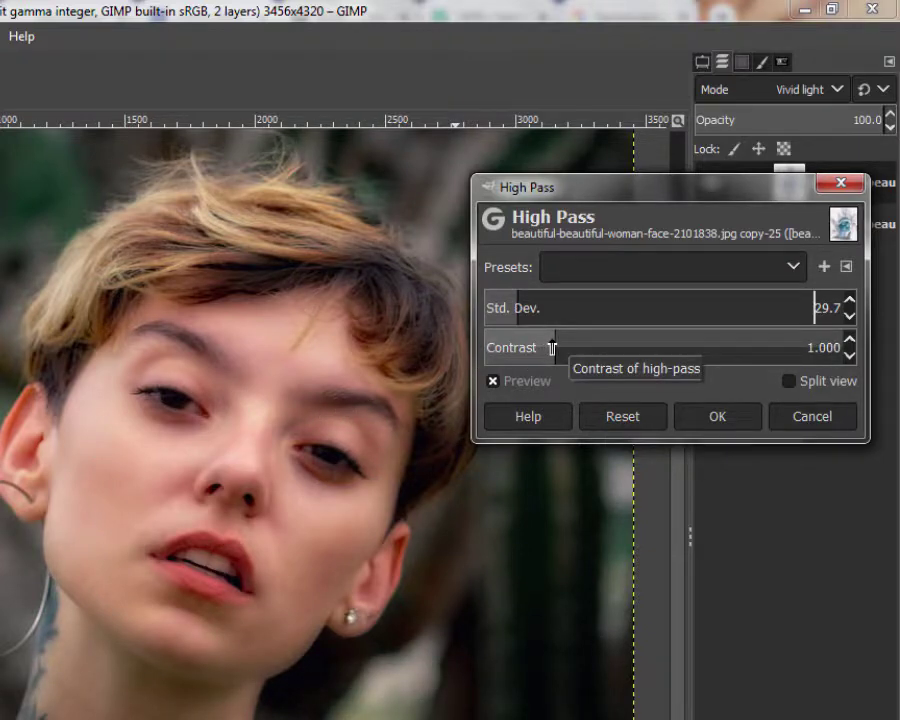
drag(552, 347, 613, 347)
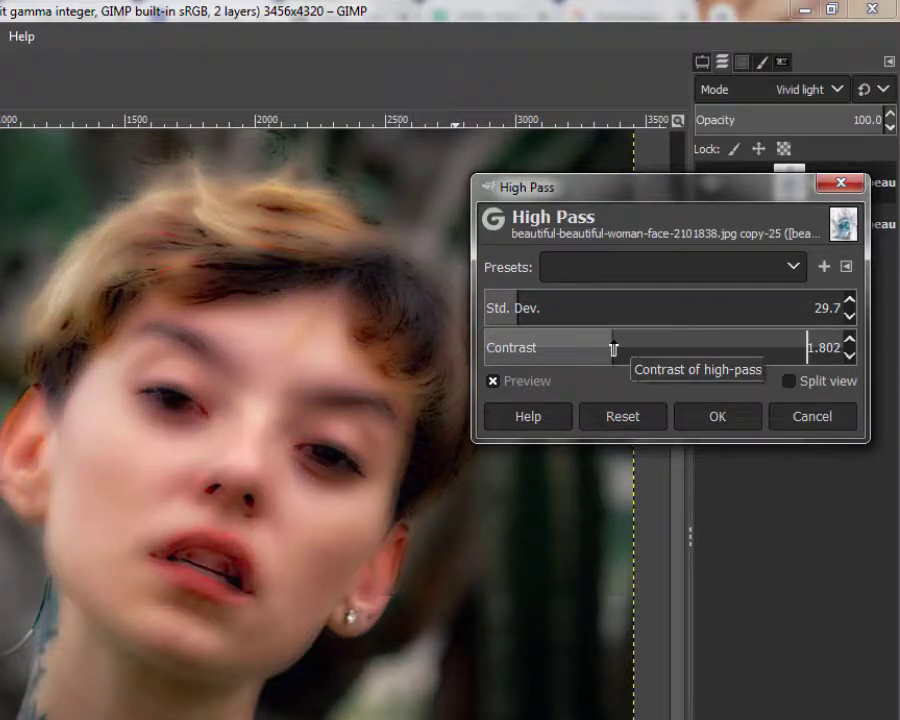
drag(613, 347, 549, 347)
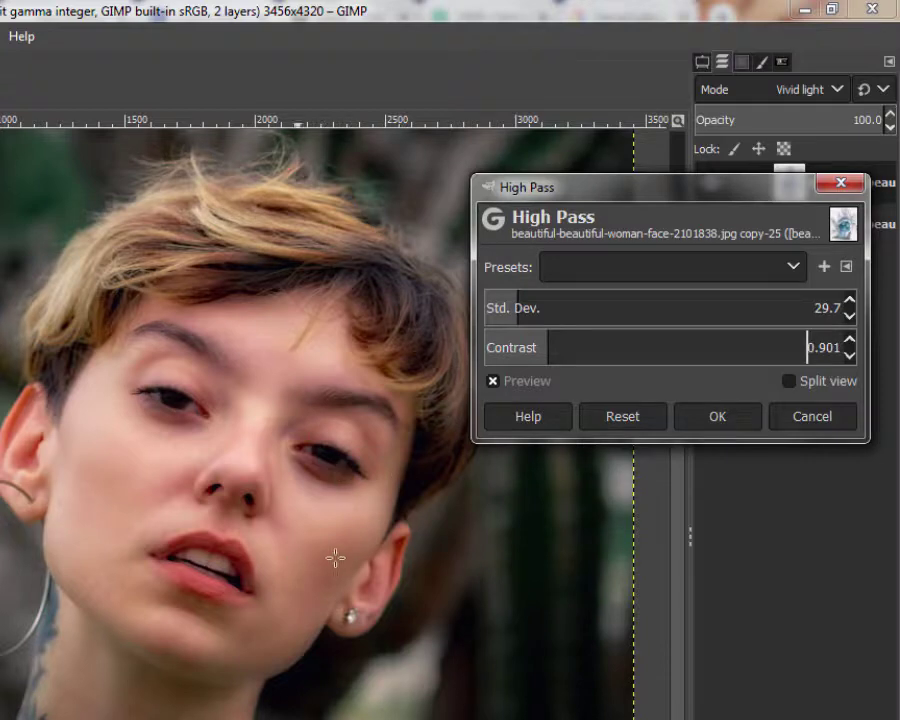
Step: Apply the High Pass filter and give the top layer a Black (full transparency) mask
click(718, 418)
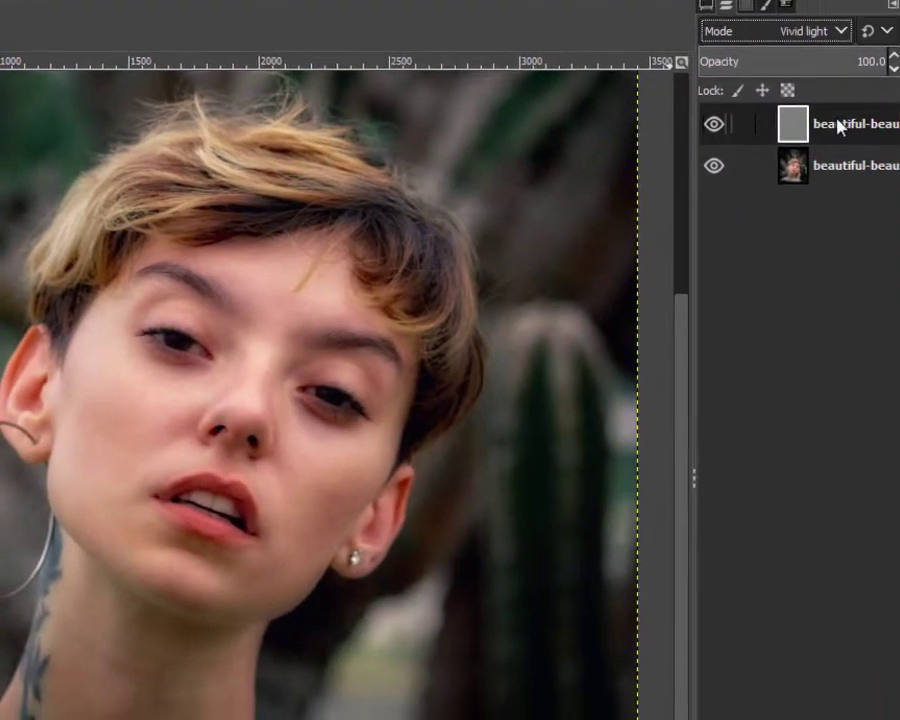
right_click(835, 146)
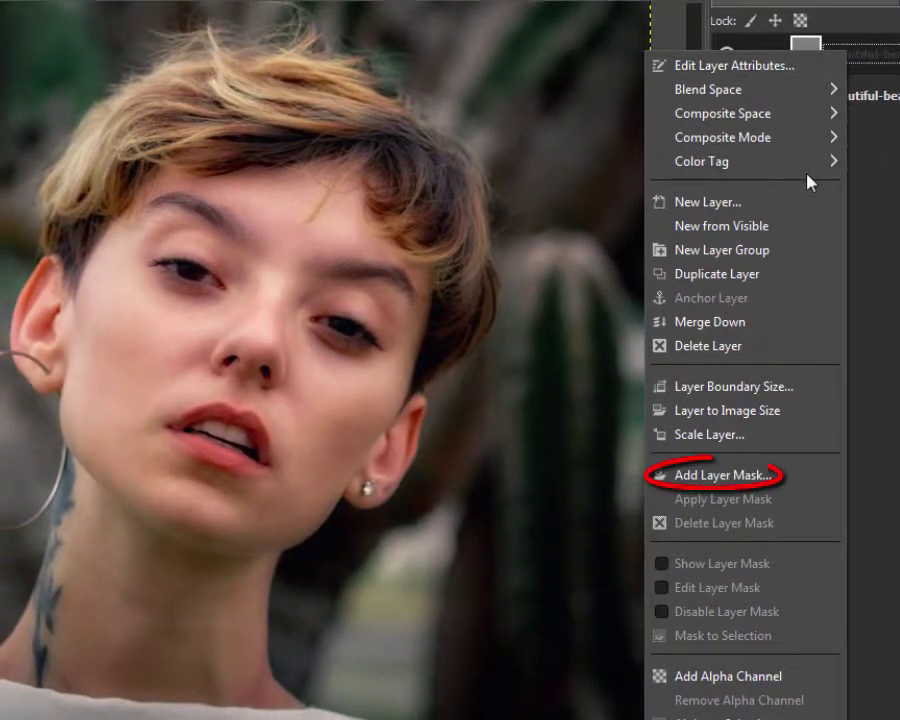
click(739, 474)
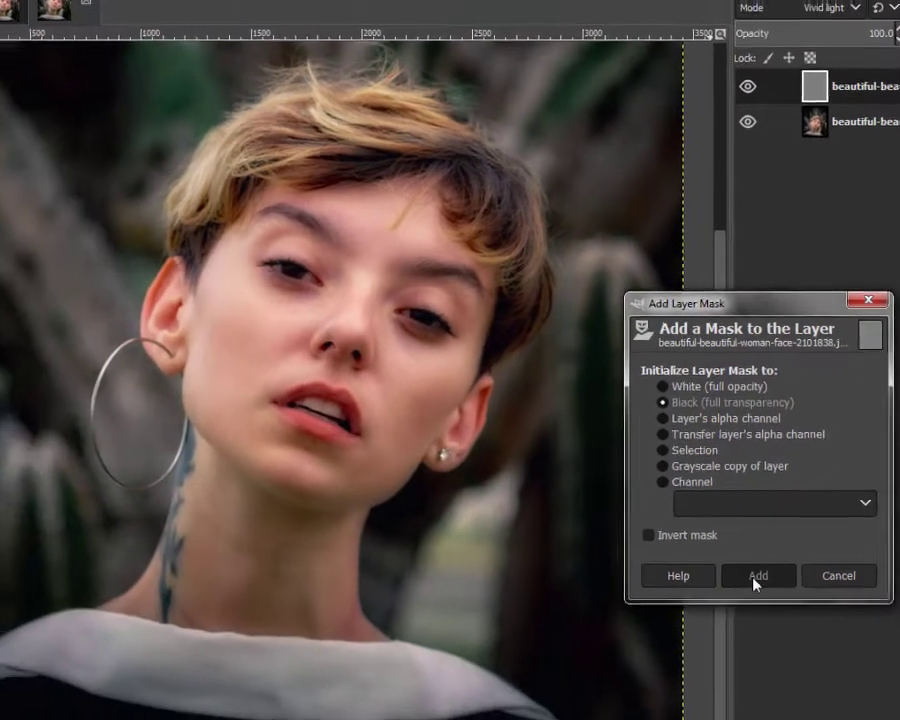
click(738, 631)
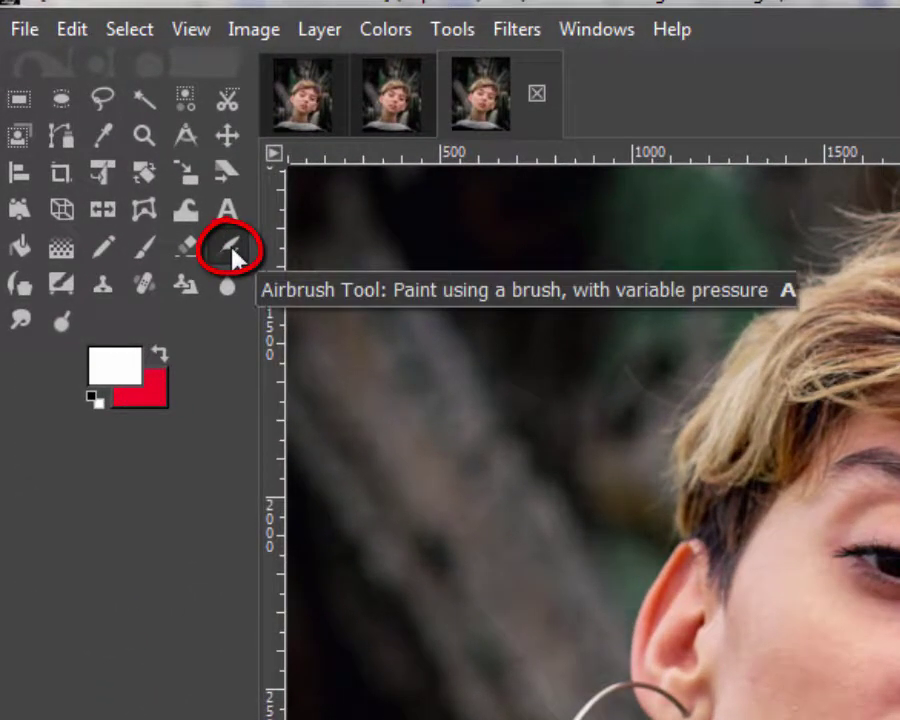
Step: Choose the airbrush, dab the cheek once, then set Flow 37.9 and Size about 154
click(231, 250)
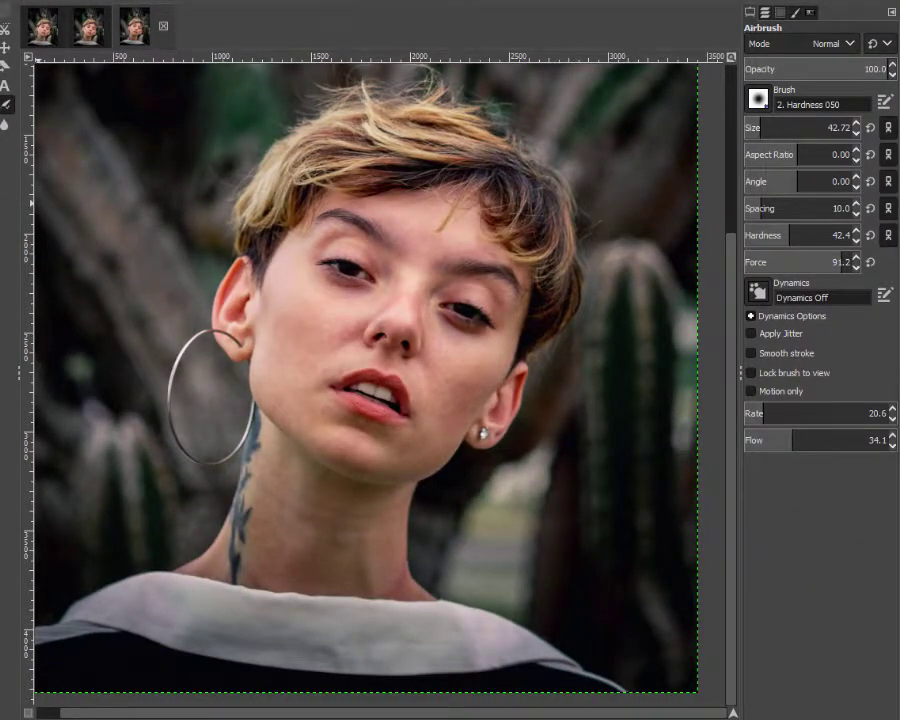
click(284, 345)
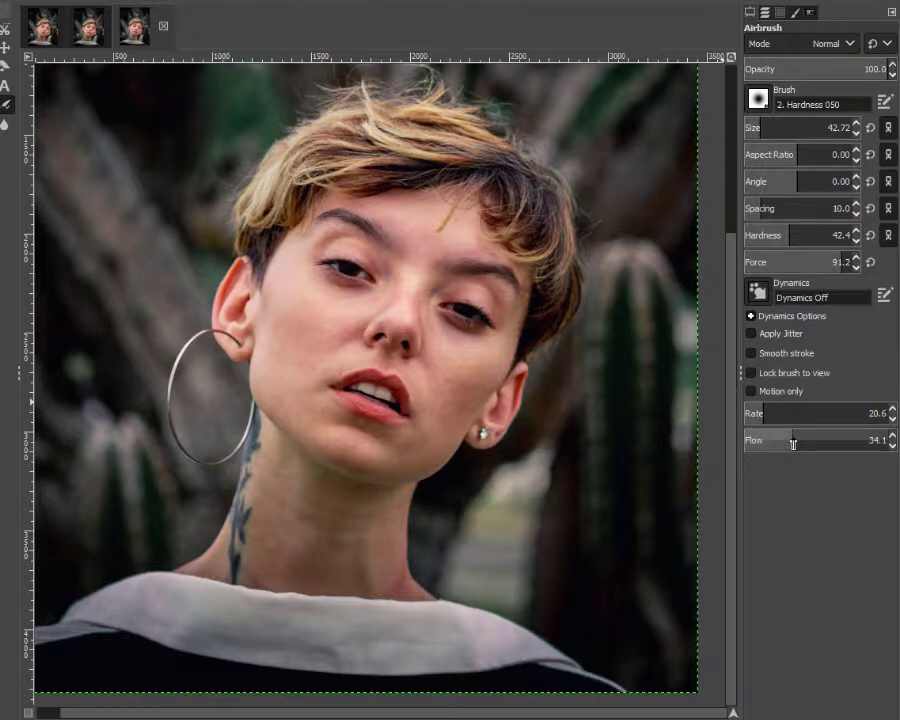
drag(793, 444, 799, 444)
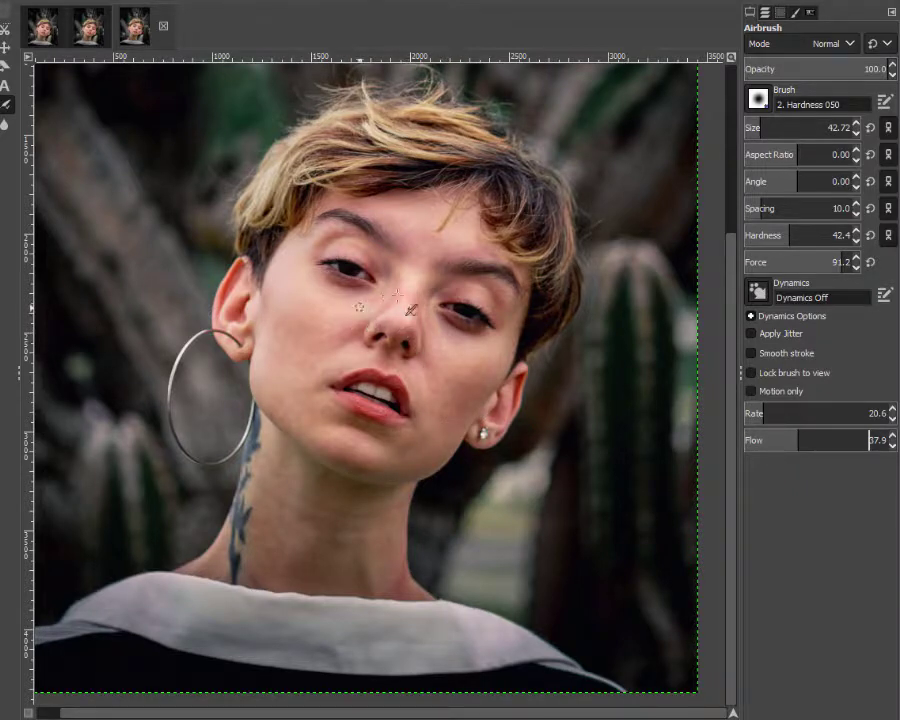
drag(762, 128, 782, 131)
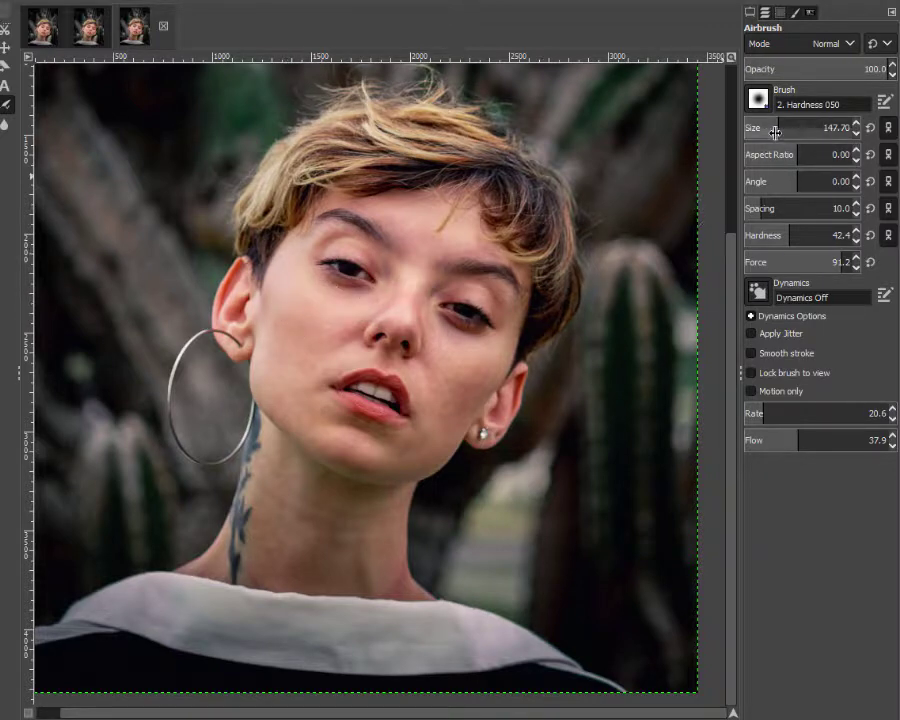
drag(774, 128, 771, 128)
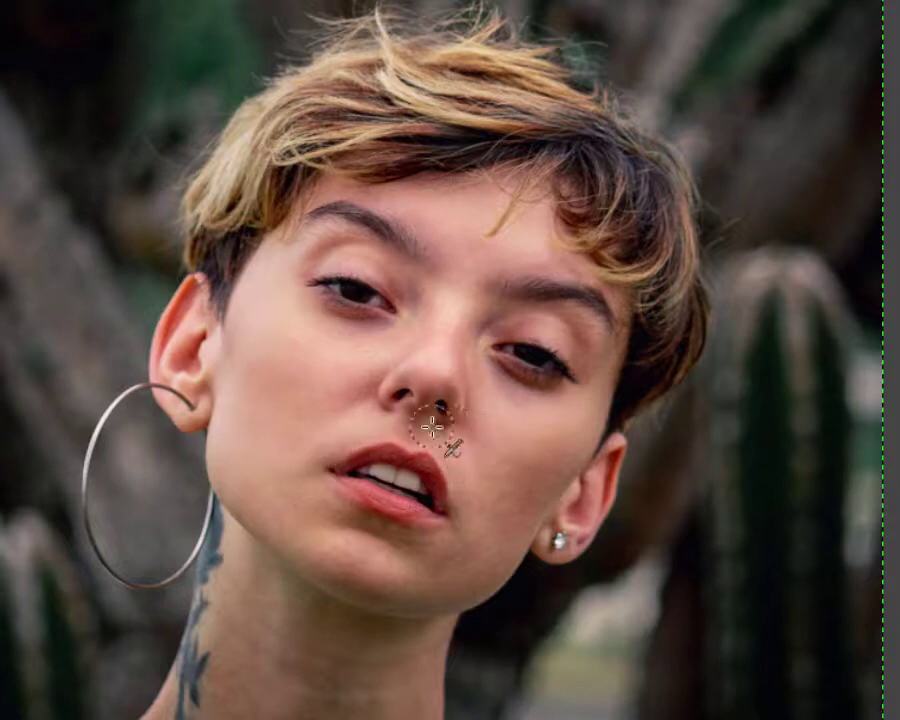
scroll(416, 395, up, 3)
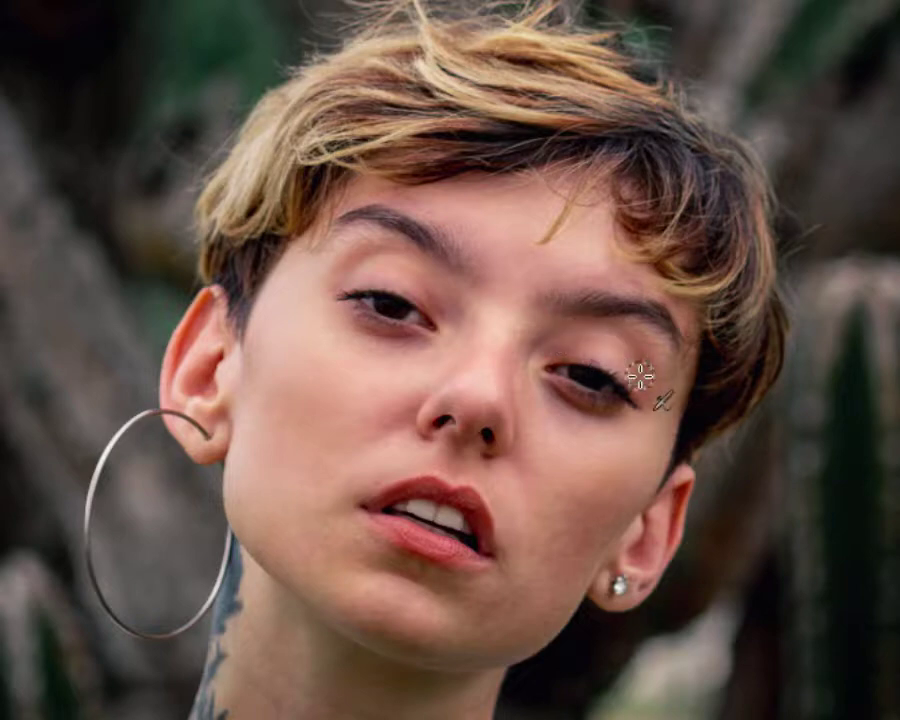
scroll(622, 398, up, 3)
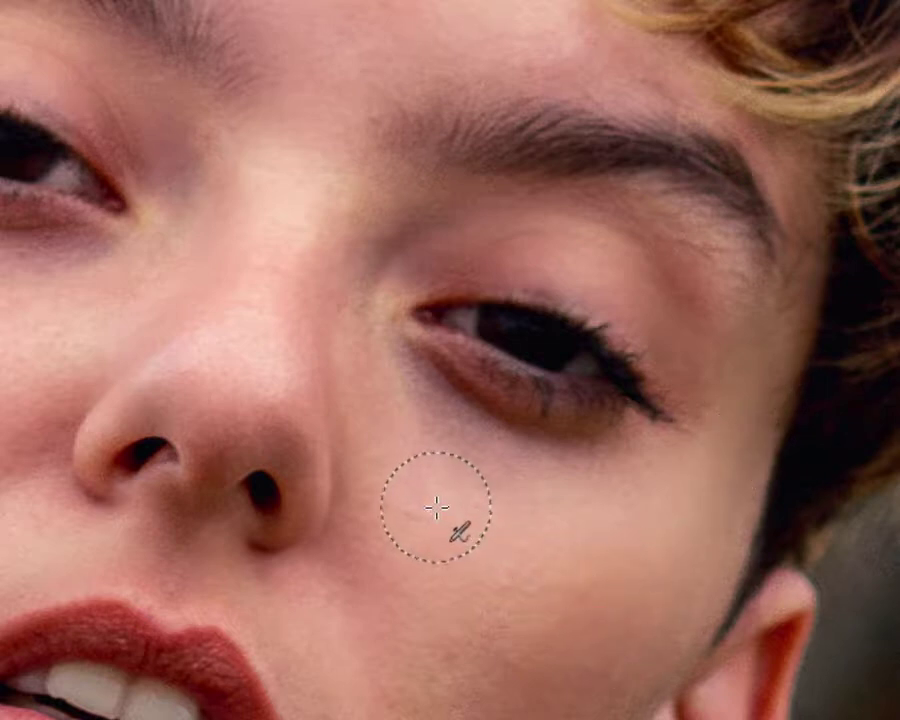
scroll(628, 530, down, 3)
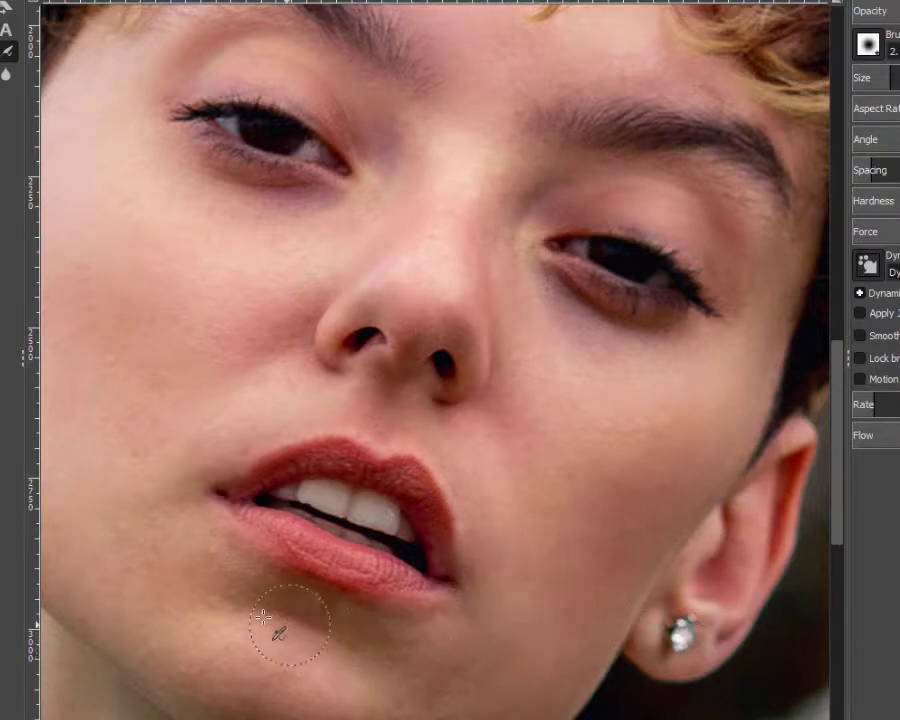
scroll(382, 630, down, 5)
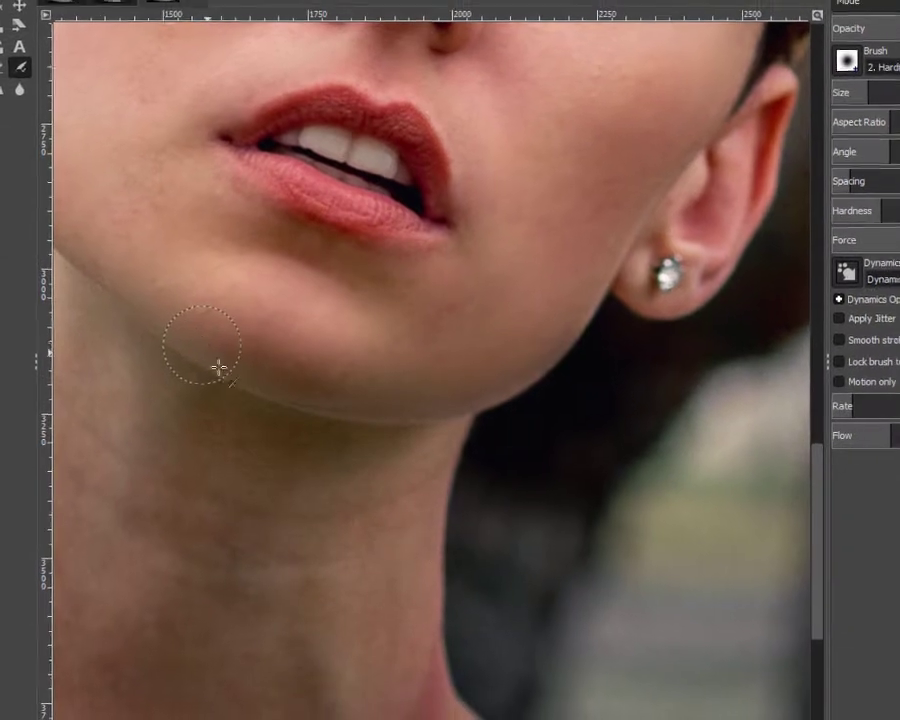
scroll(440, 705, left, 6)
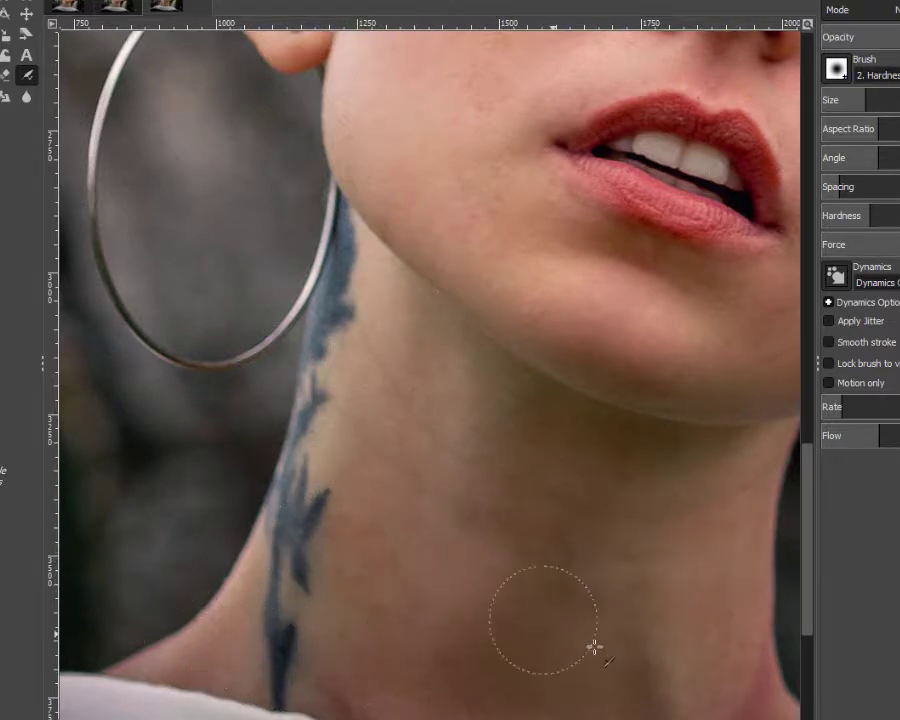
scroll(471, 601, right, 3)
scroll(471, 601, down, 3)
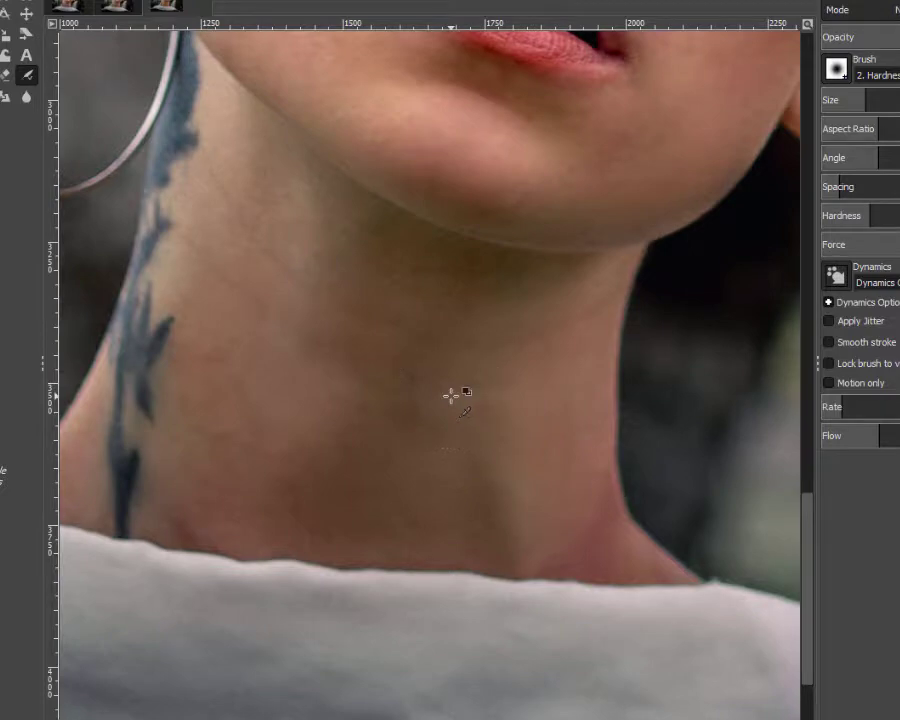
scroll(451, 396, down, 3)
scroll(451, 396, down, 1)
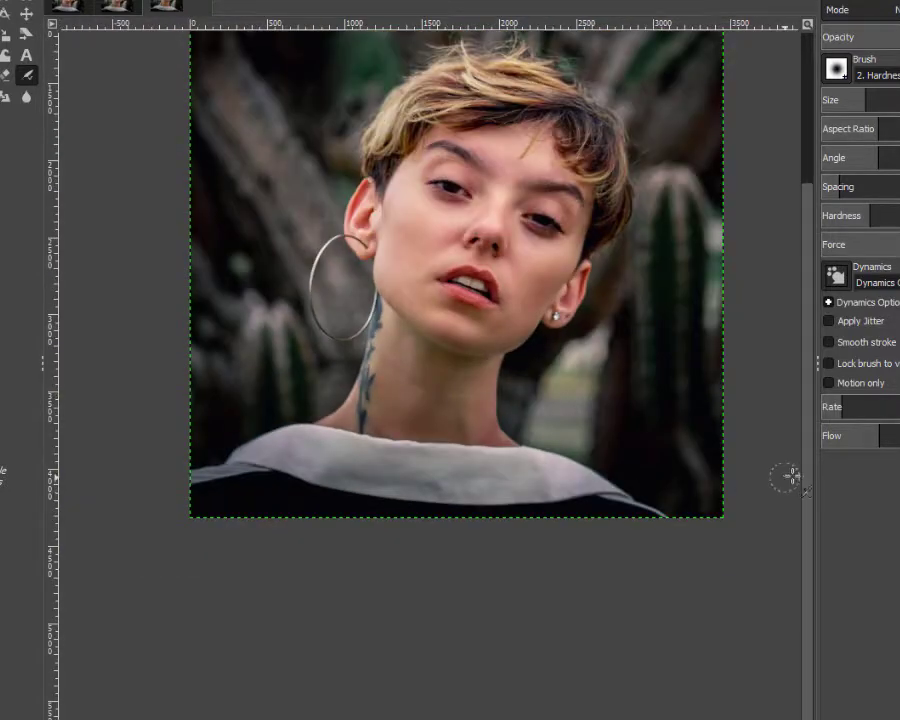
scroll(794, 440, up, 3)
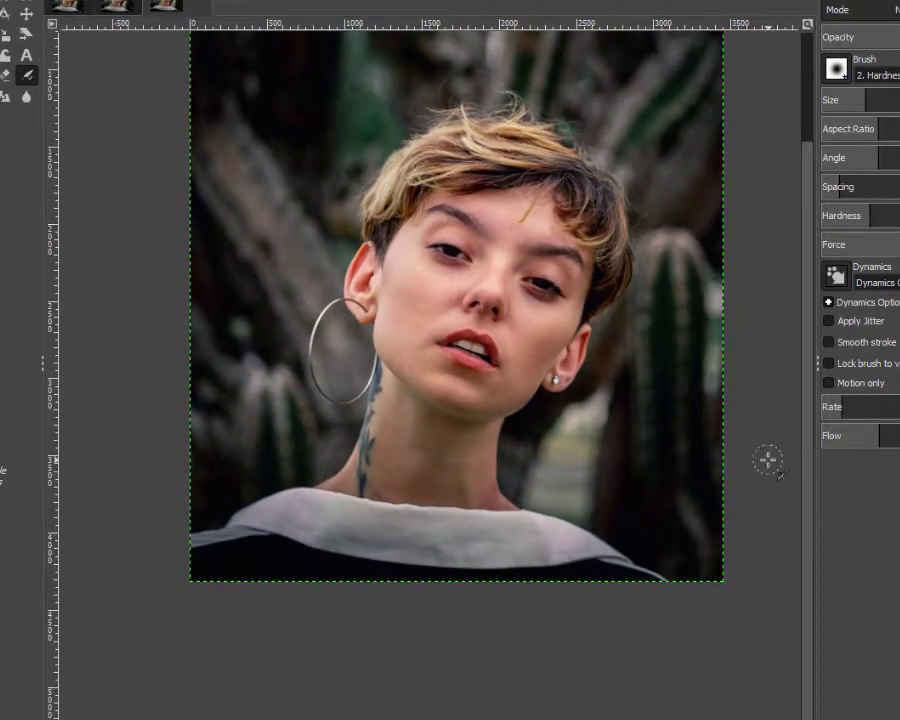
key(ctrl+z)
key(ctrl+z)
key(ctrl+z)
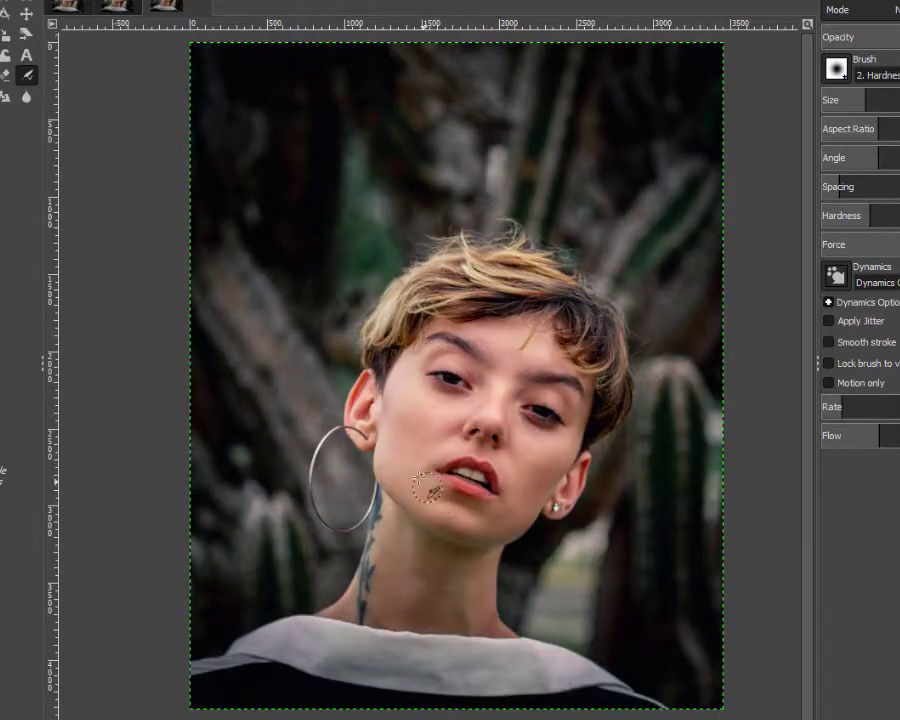
scroll(470, 515, up, 3)
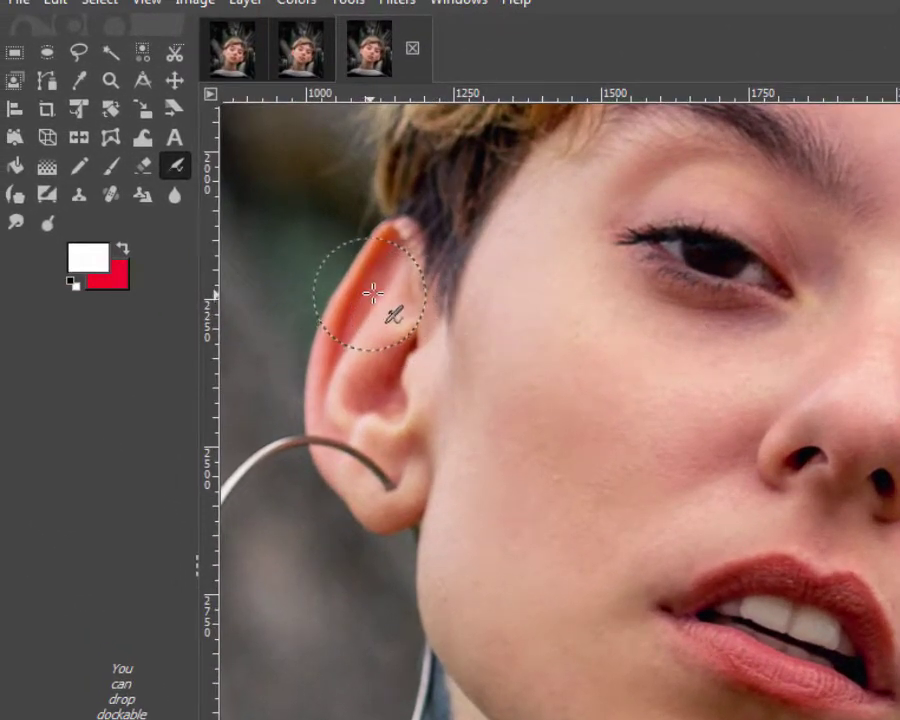
Step: Select the Dodge/Burn tool, zoom to 300% on the mouth, and show the layer list
click(48, 228)
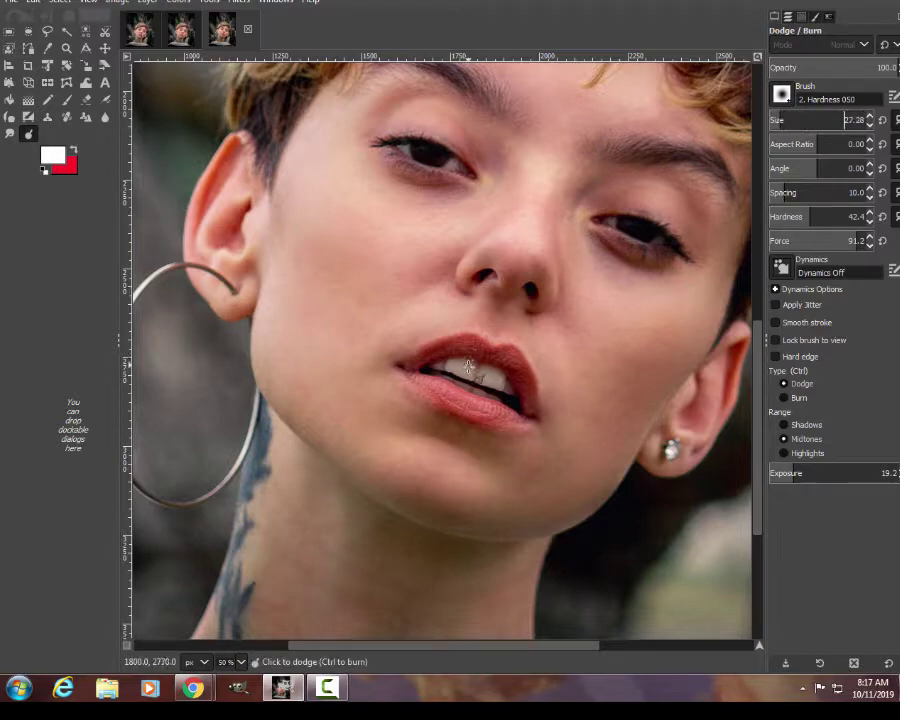
scroll(466, 374, up, 5)
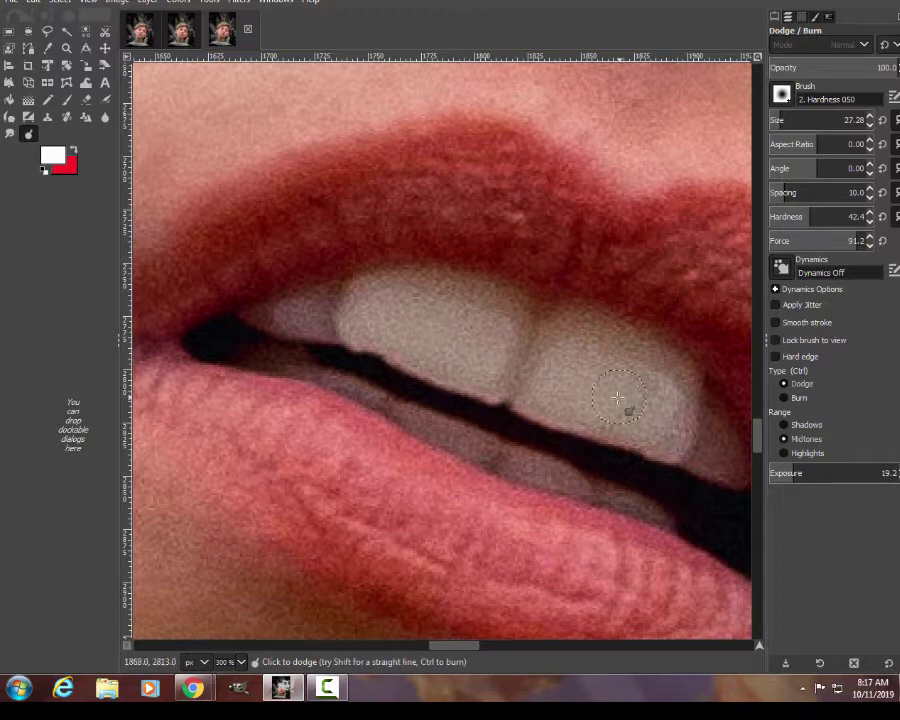
click(789, 18)
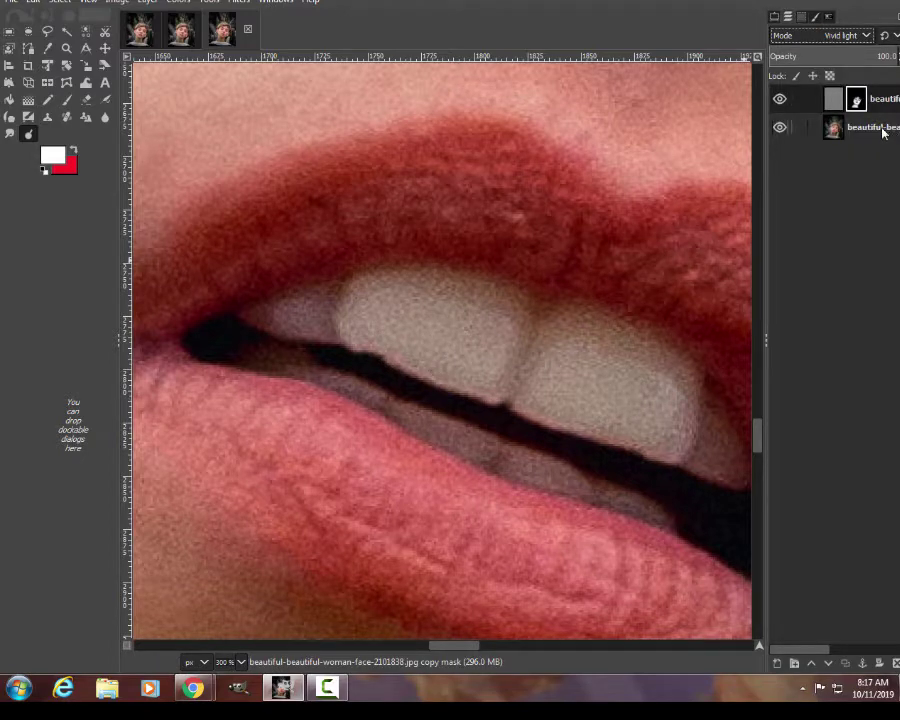
Step: Select the base photo layer and dodge across the upper teeth to brighten them
click(872, 128)
mouse_move(366, 323)
mouse_down()
mouse_move(489, 372)
mouse_move(668, 425)
mouse_up()
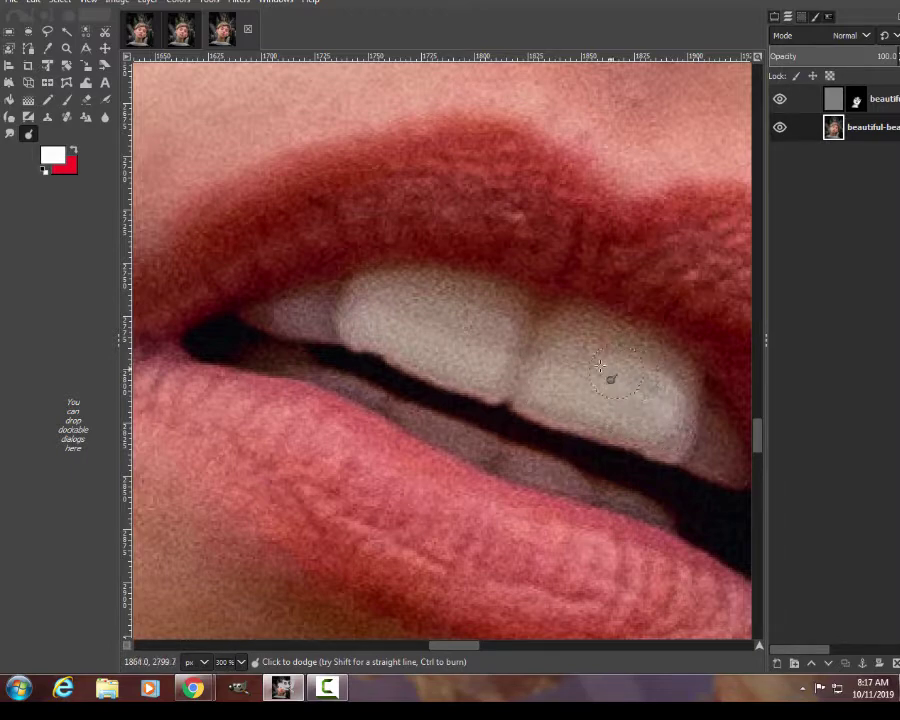
mouse_move(527, 308)
mouse_down()
mouse_move(616, 331)
mouse_move(661, 374)
mouse_up()
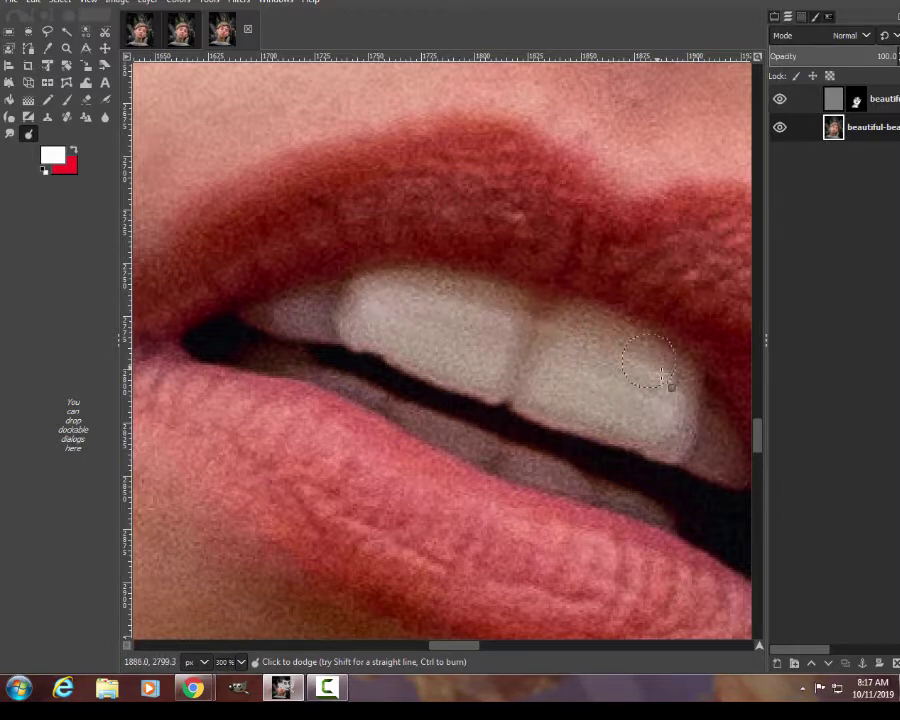
mouse_move(717, 433)
mouse_down()
mouse_move(678, 436)
mouse_move(405, 355)
mouse_move(655, 415)
mouse_move(514, 376)
mouse_move(587, 398)
mouse_up()
mouse_move(412, 340)
mouse_down()
mouse_move(656, 421)
mouse_move(465, 327)
mouse_move(508, 346)
mouse_up()
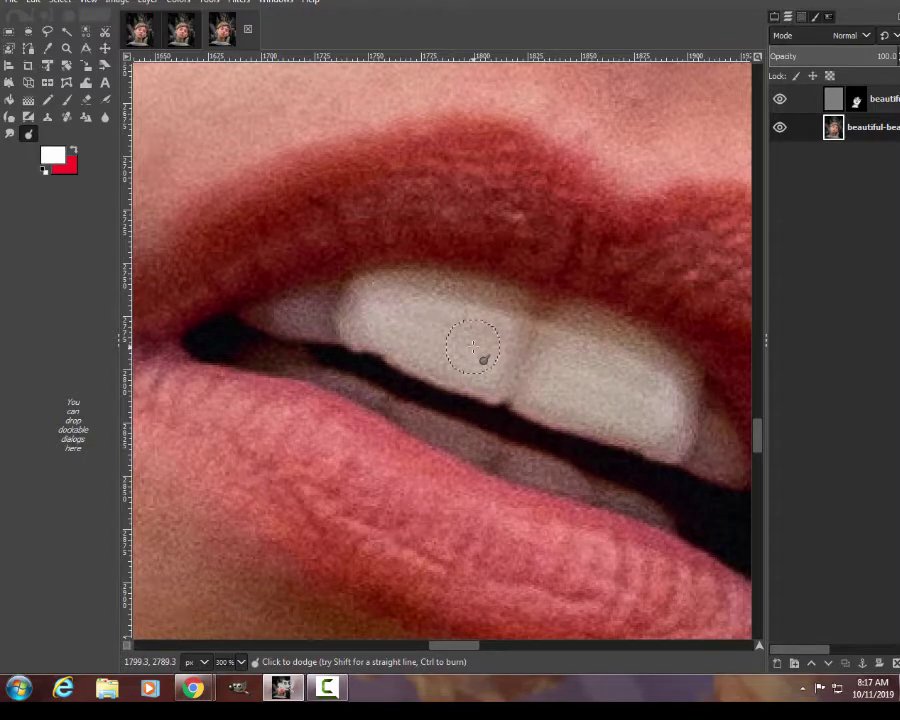
scroll(473, 347, down, 6)
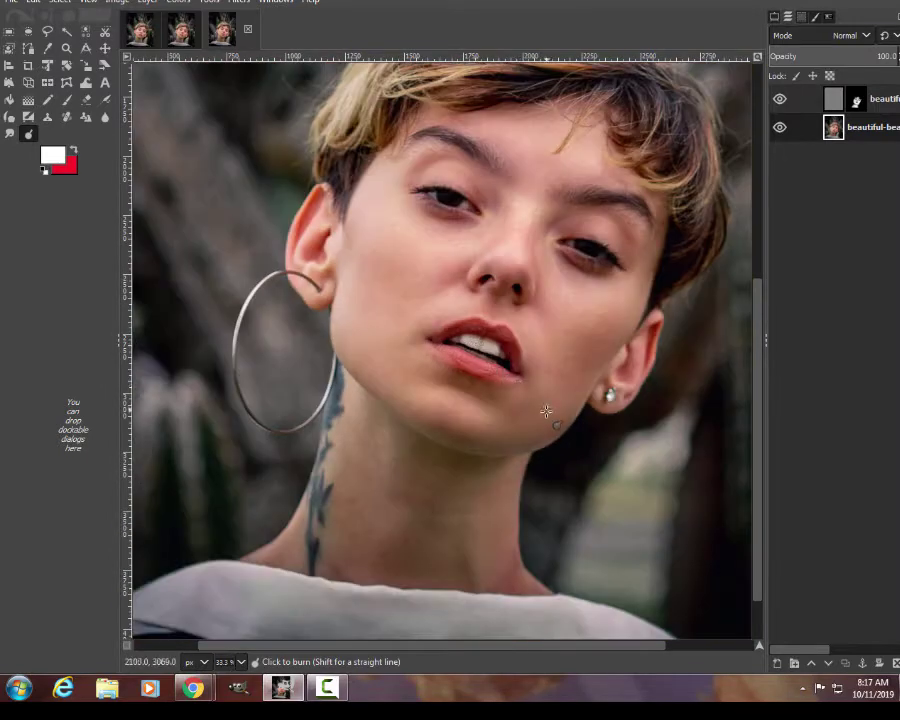
scroll(524, 406, up, 4)
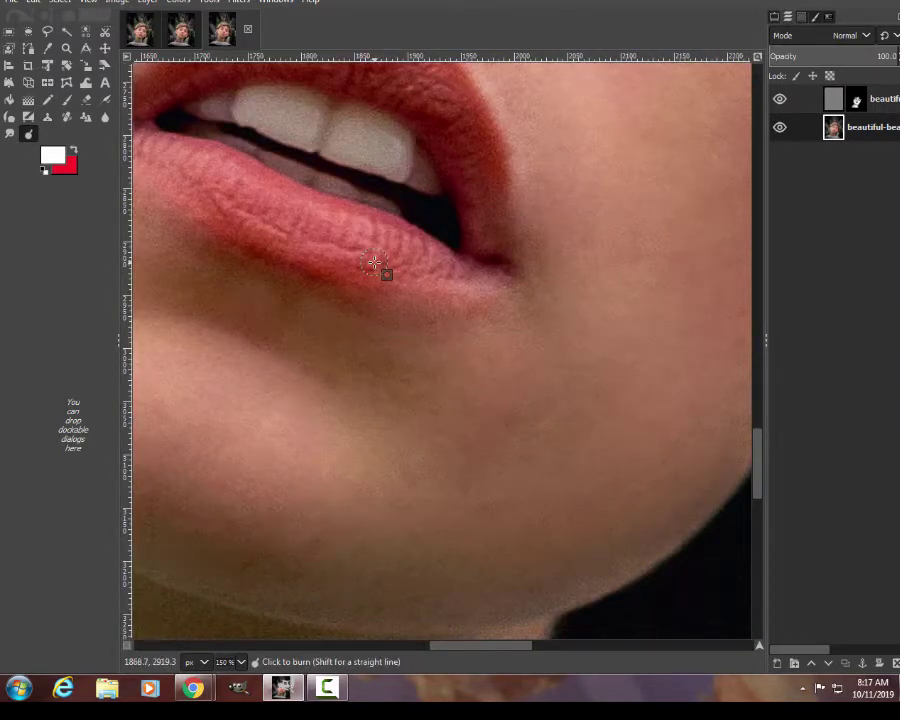
scroll(430, 360, left, 3)
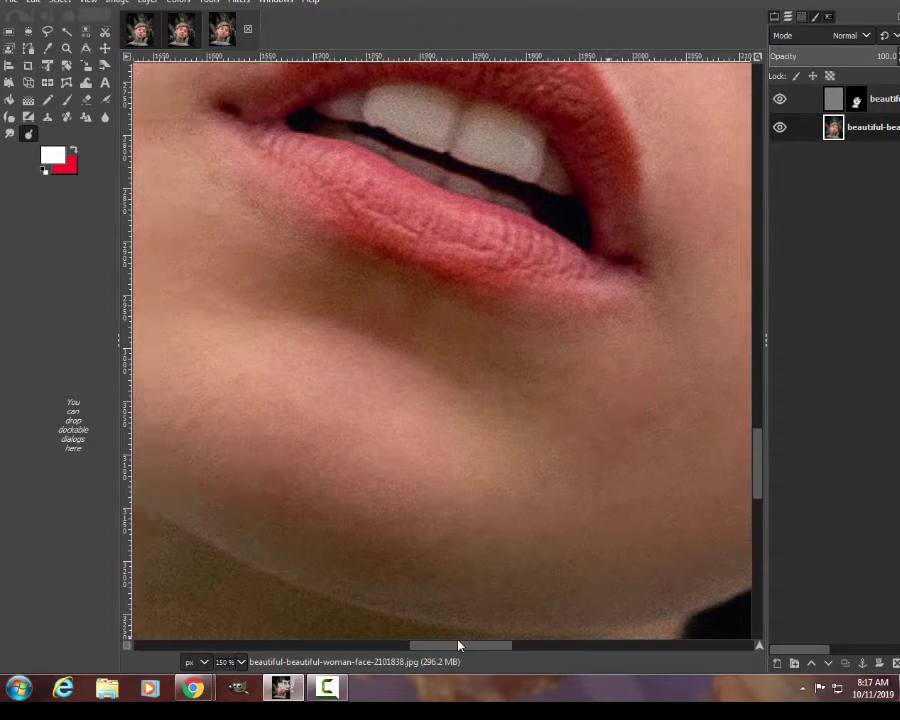
scroll(490, 475, up, 4)
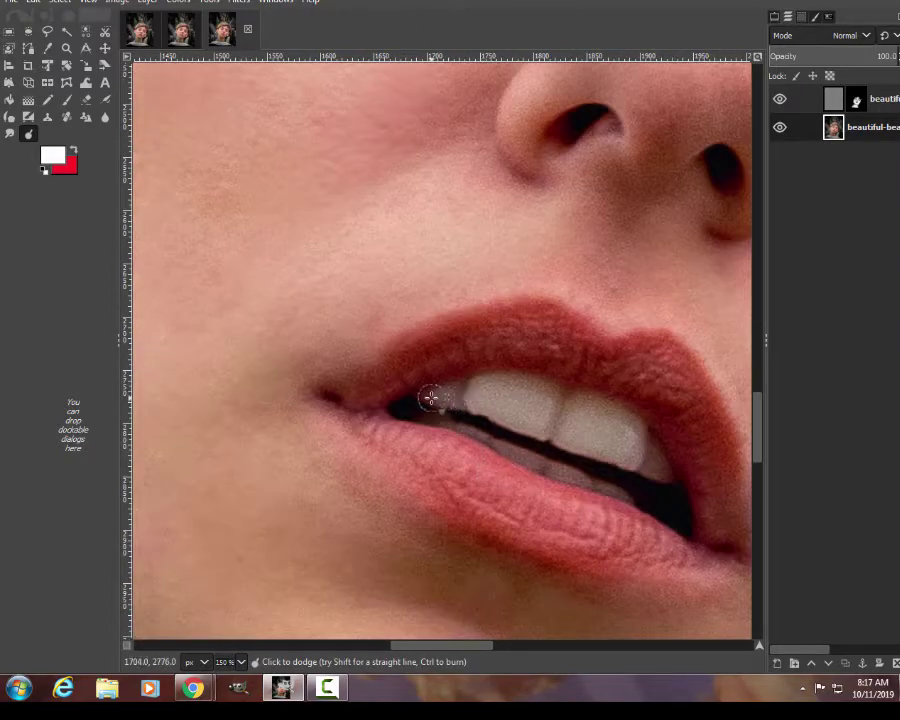
Step: Whiten the upper and lower teeth further, then burn down one over-brightened spot
mouse_move(431, 397)
mouse_down()
mouse_move(481, 398)
mouse_move(652, 459)
mouse_move(618, 431)
mouse_move(476, 381)
mouse_move(579, 395)
mouse_move(660, 452)
mouse_up()
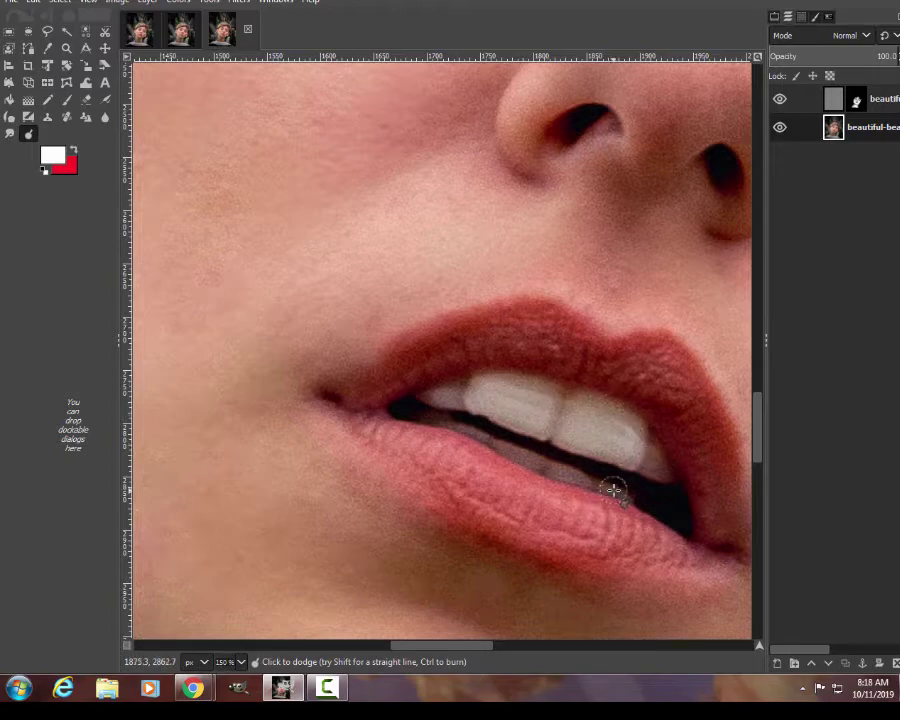
drag(613, 489, 484, 433)
key(ctrl)
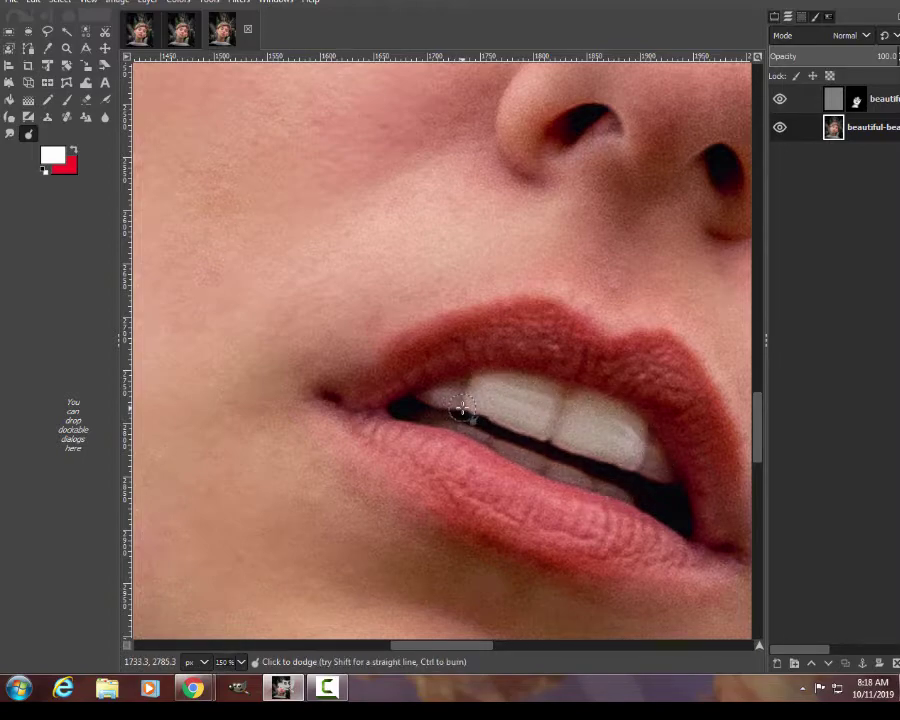
mouse_move(465, 405)
mouse_down()
mouse_move(550, 397)
mouse_move(597, 413)
mouse_move(626, 432)
mouse_move(508, 409)
mouse_move(620, 447)
mouse_up()
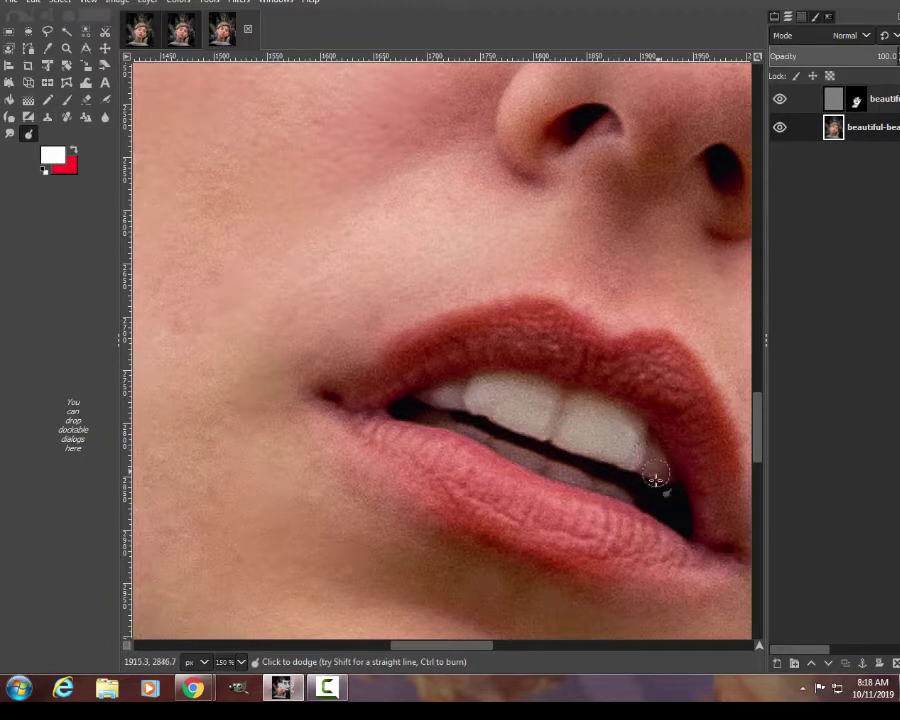
ctrl+scroll(455, 437, down, 5)
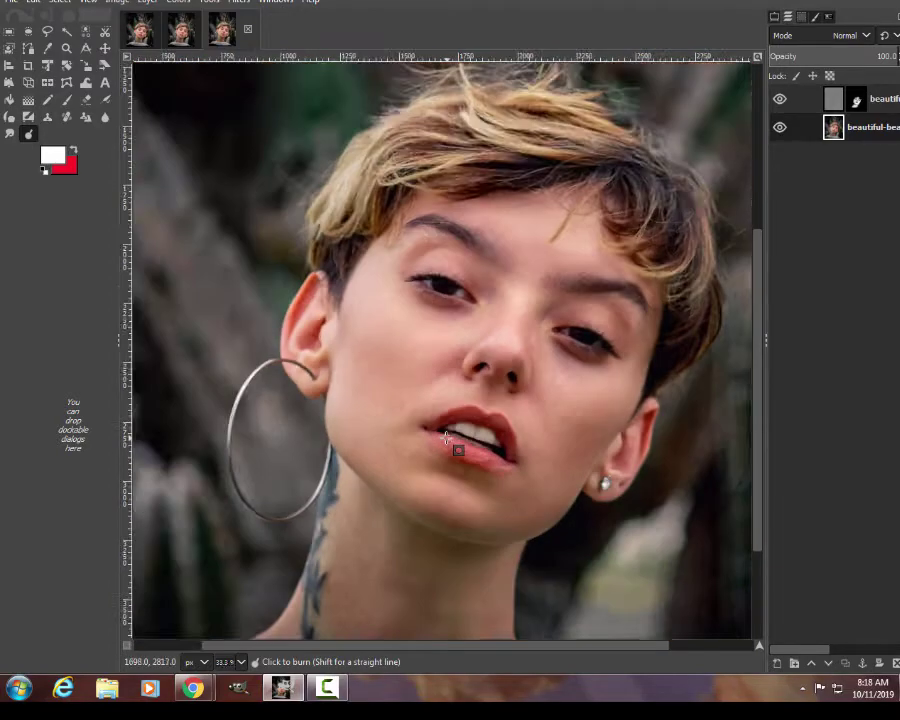